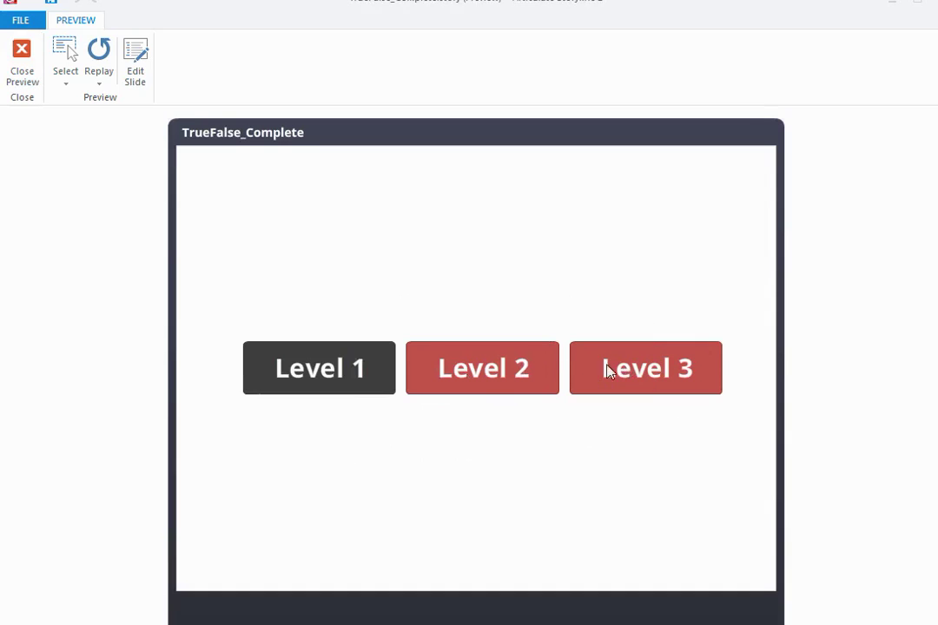
# Play through Level 1, Level 2 and Level 3 in order in the TrueFalse_Complete preview to examine how the menu buttons unlock
pyautogui.click(362, 377)
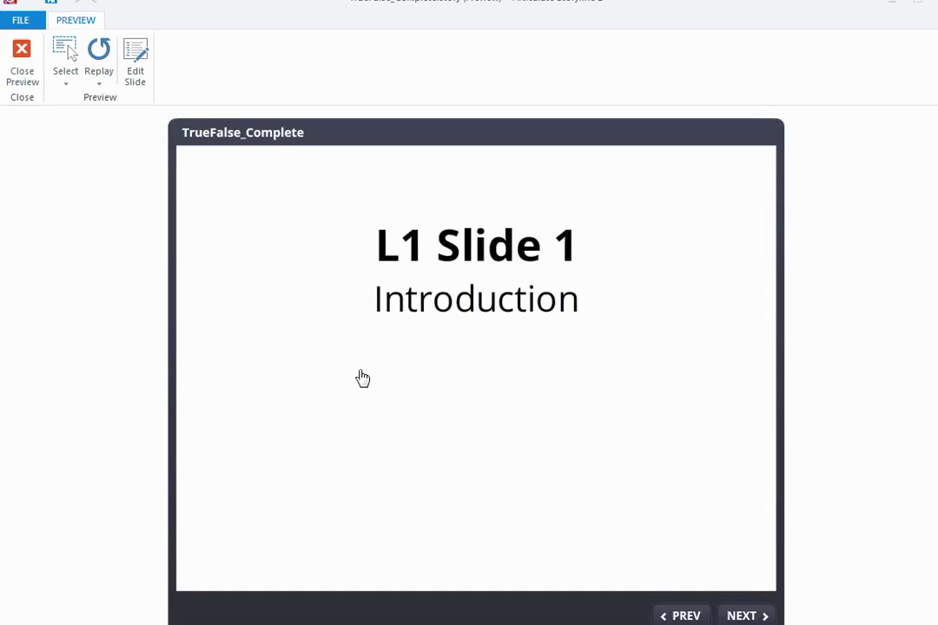
pyautogui.click(737, 615)
pyautogui.click(737, 615)
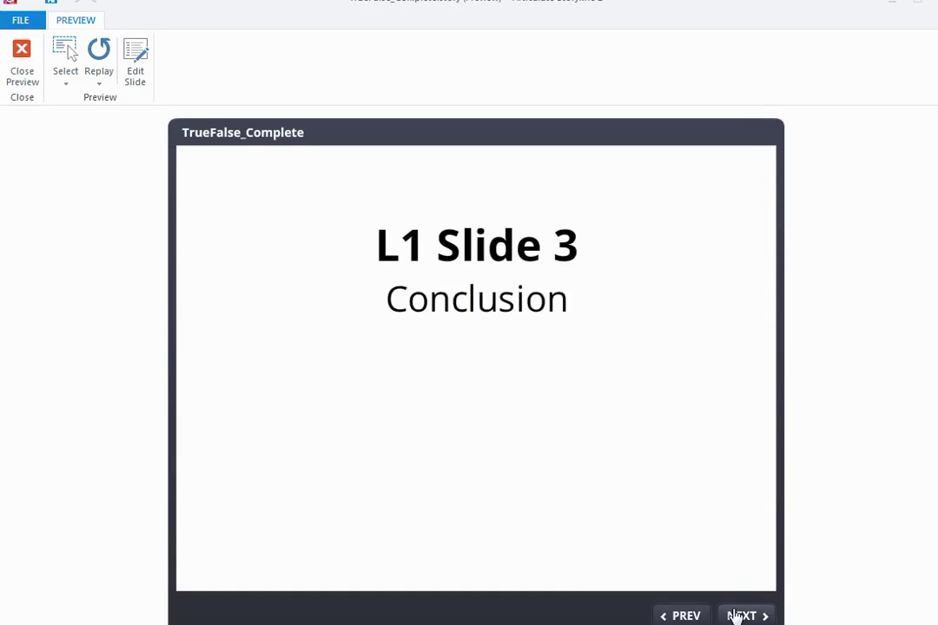
pyautogui.click(737, 615)
pyautogui.click(505, 387)
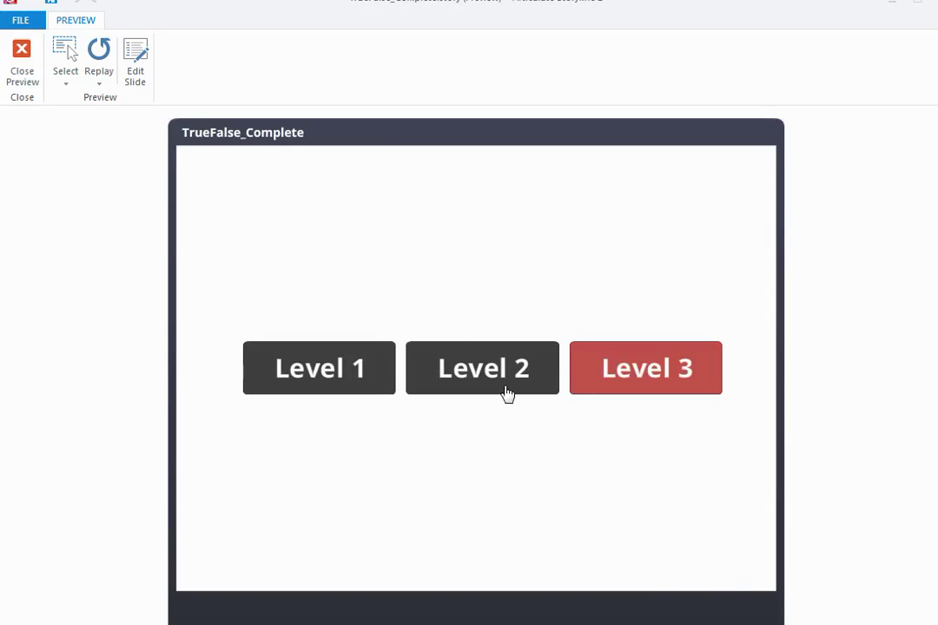
pyautogui.click(745, 616)
pyautogui.click(746, 616)
pyautogui.click(746, 616)
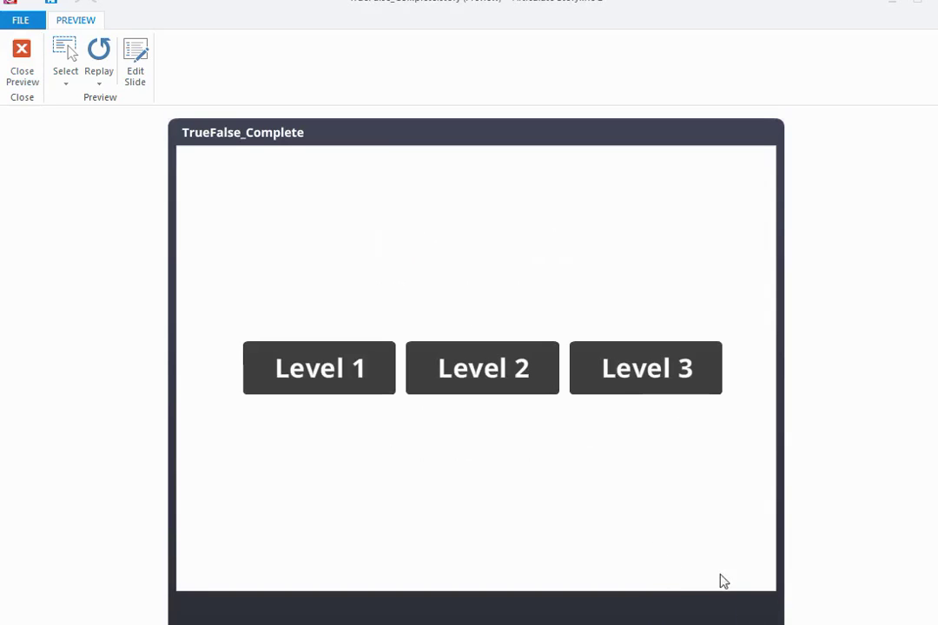
pyautogui.click(630, 388)
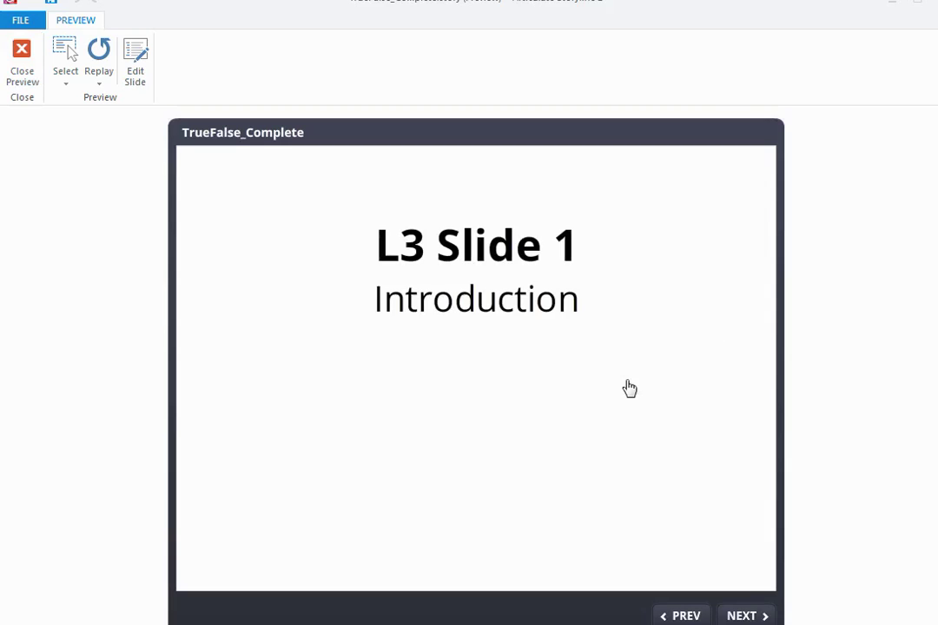
pyautogui.click(745, 616)
pyautogui.click(745, 616)
pyautogui.click(744, 616)
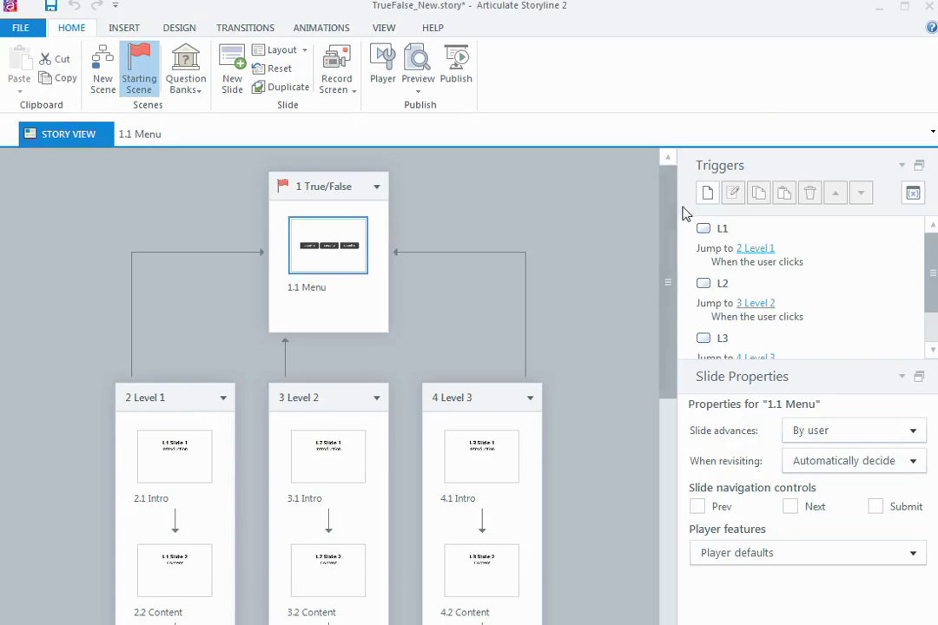
# Look over the menu and level scenes in the story view, and open the 1.1 Menu slide
pyautogui.moveTo(670, 211); pyautogui.dragTo(688, 344)
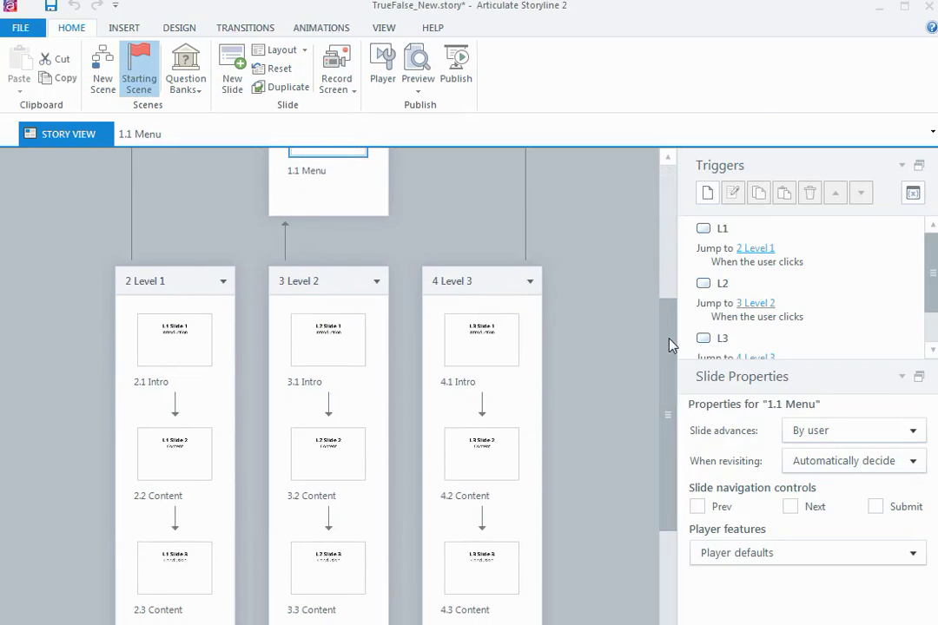
pyautogui.moveTo(680, 336); pyautogui.dragTo(674, 275)
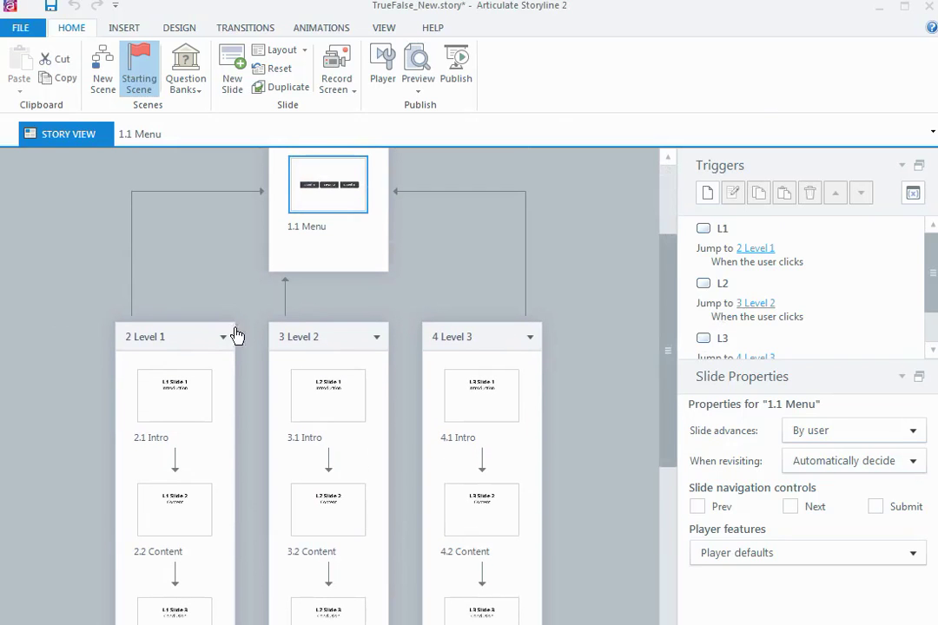
pyautogui.moveTo(666, 236); pyautogui.dragTo(666, 380)
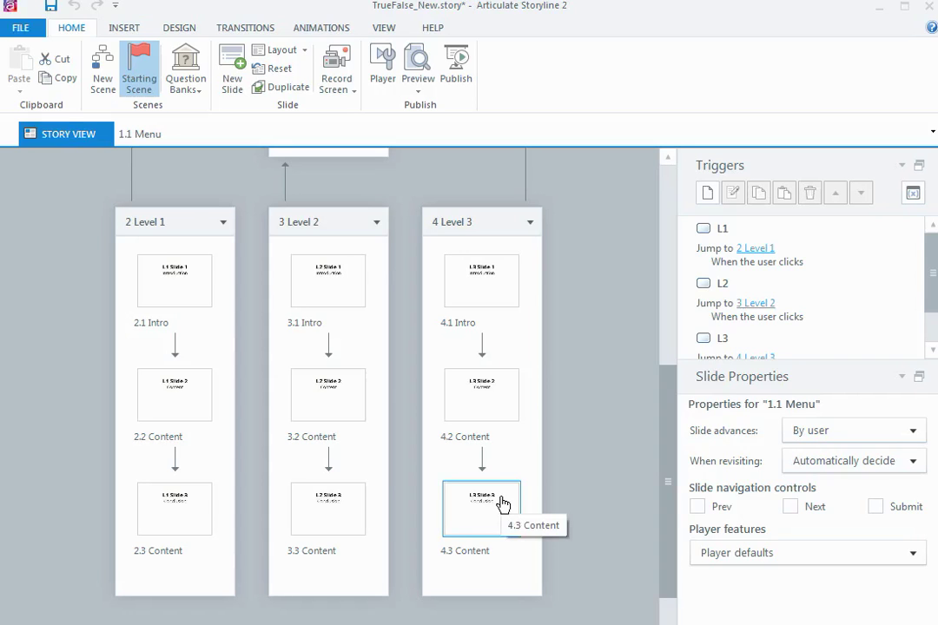
pyautogui.moveTo(667, 492); pyautogui.dragTo(669, 256)
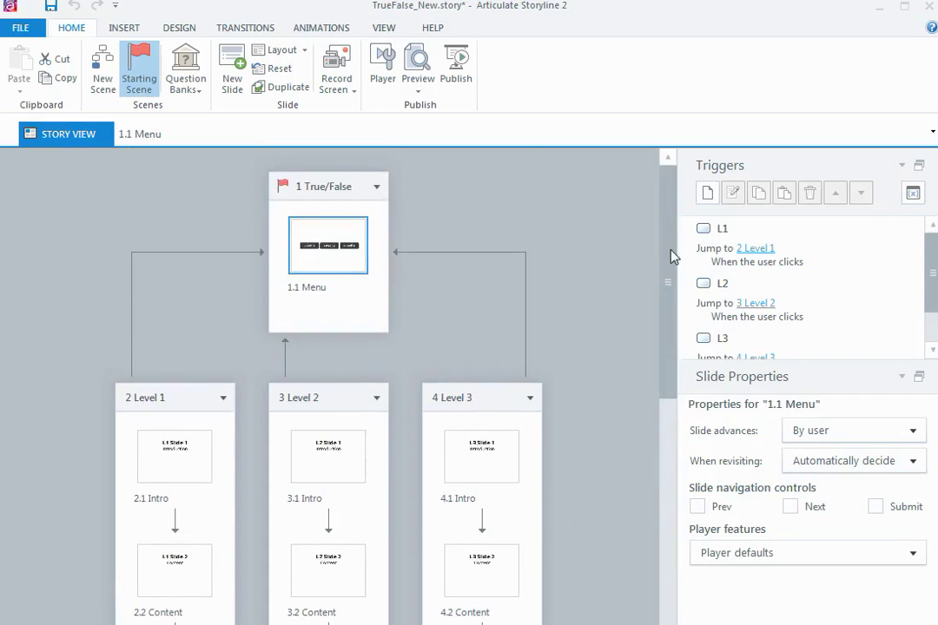
pyautogui.click(141, 136)
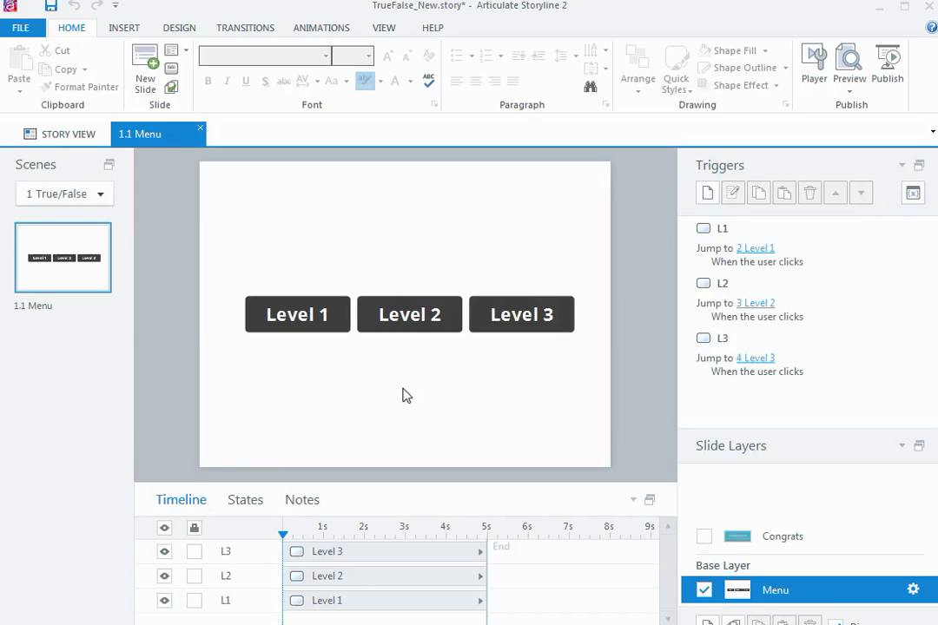
# Set the initial state of the Level 2 button to Disabled
pyautogui.click(388, 337)
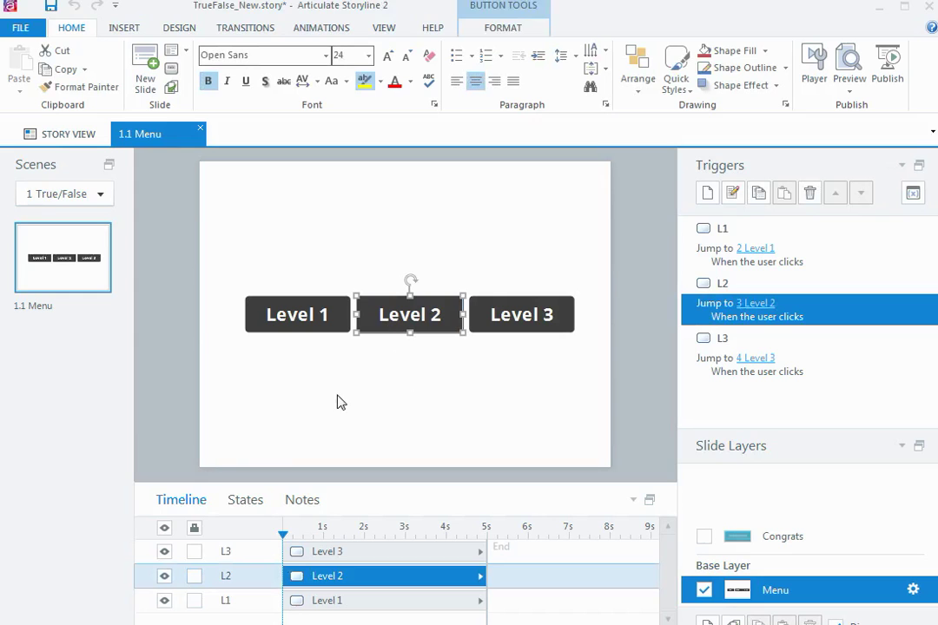
pyautogui.click(245, 501)
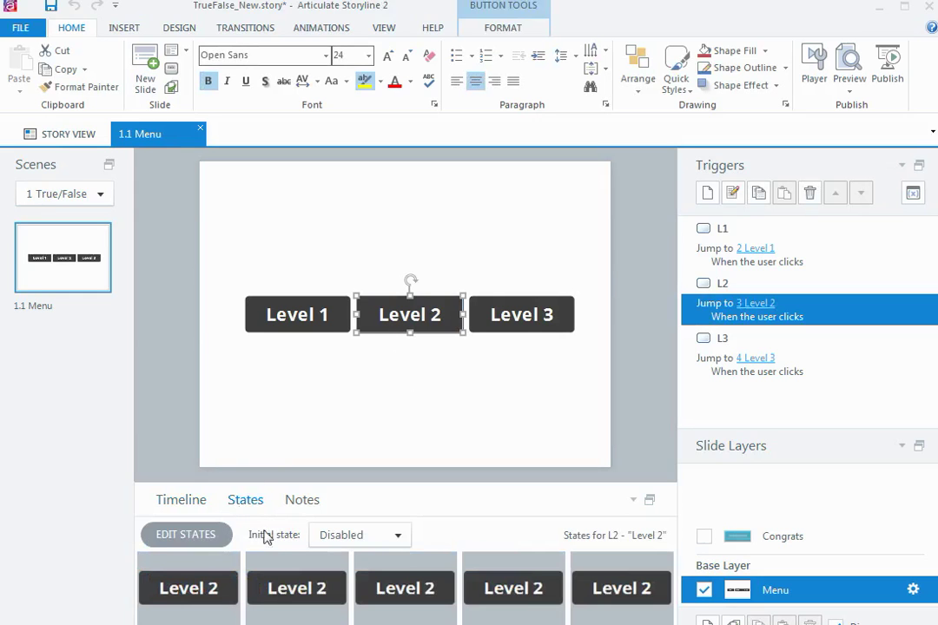
pyautogui.click(330, 538)
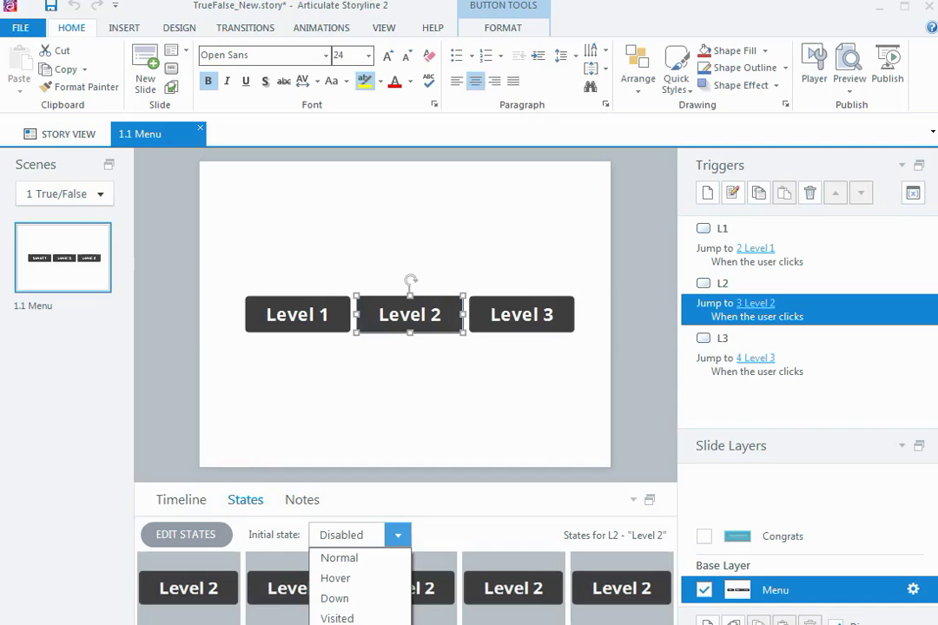
pyautogui.click(342, 622)
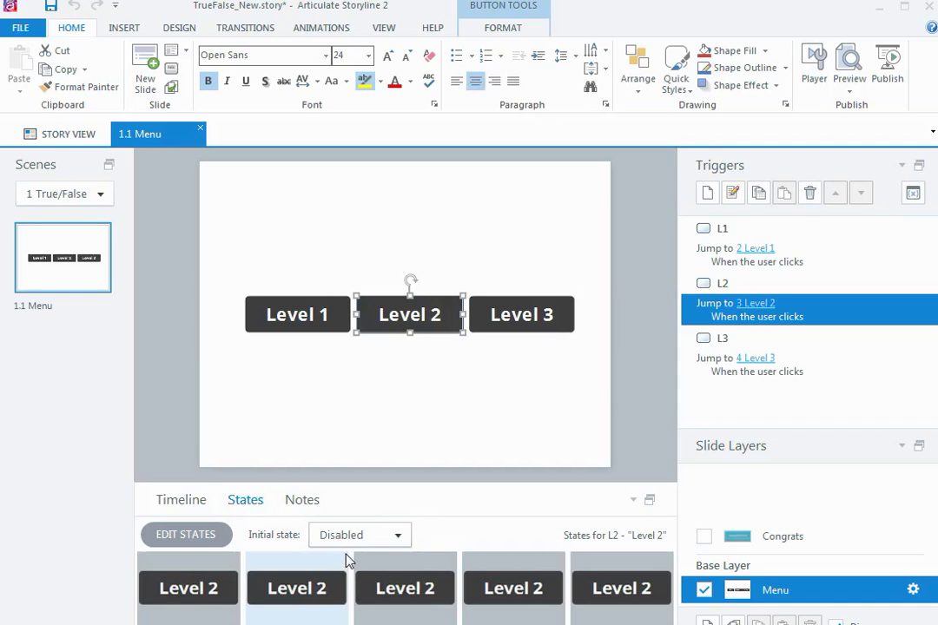
# Undock and enlarge the States panel, placing it just below the three level buttons
pyautogui.click(649, 502)
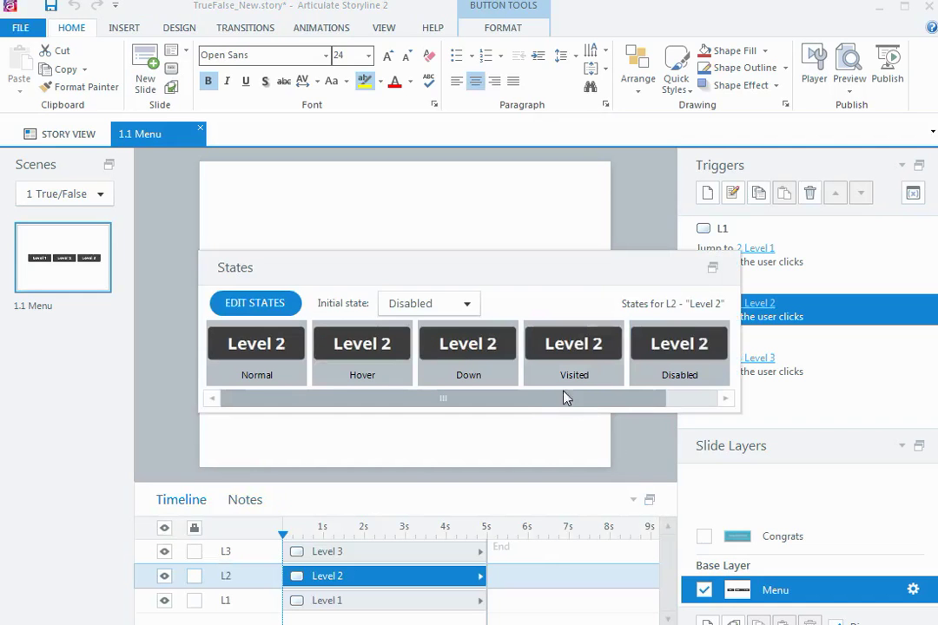
pyautogui.moveTo(476, 252); pyautogui.dragTo(478, 189)
pyautogui.click(674, 380)
pyautogui.click(257, 368)
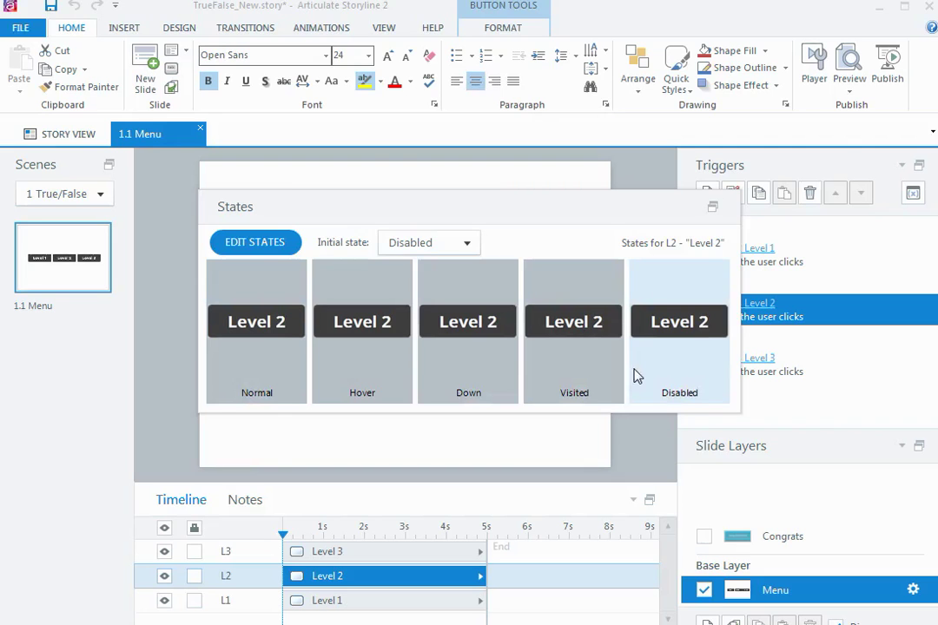
pyautogui.moveTo(451, 213); pyautogui.dragTo(425, 363)
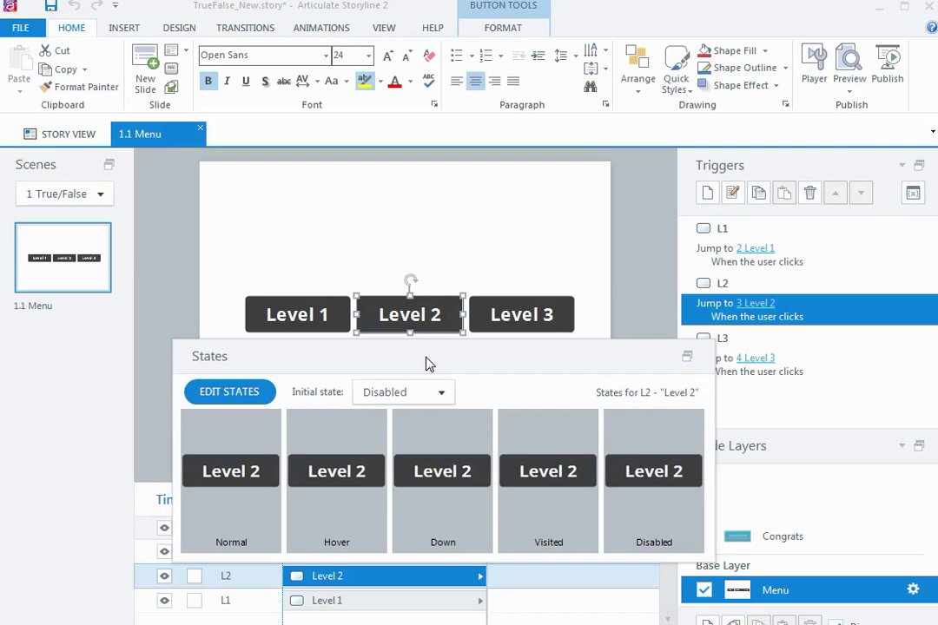
# Apply the red button style to the Level 2 button's Disabled state and finish editing its states
pyautogui.click(248, 398)
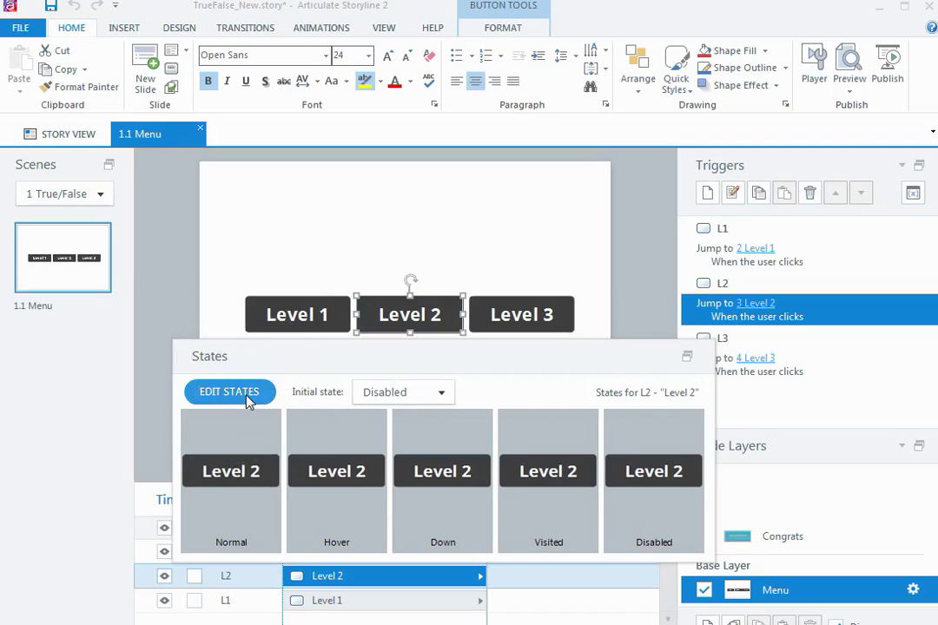
pyautogui.click(665, 445)
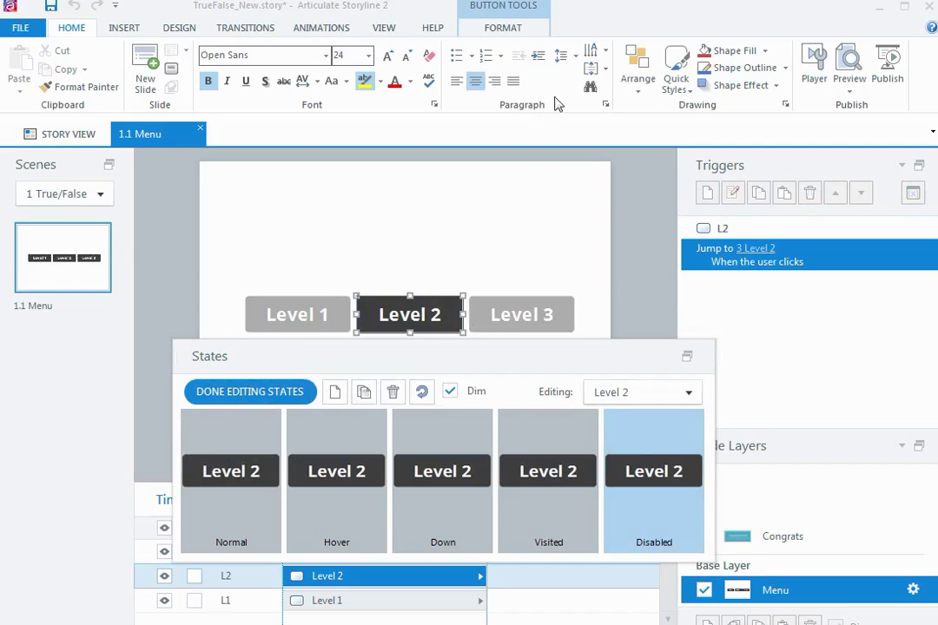
pyautogui.click(508, 29)
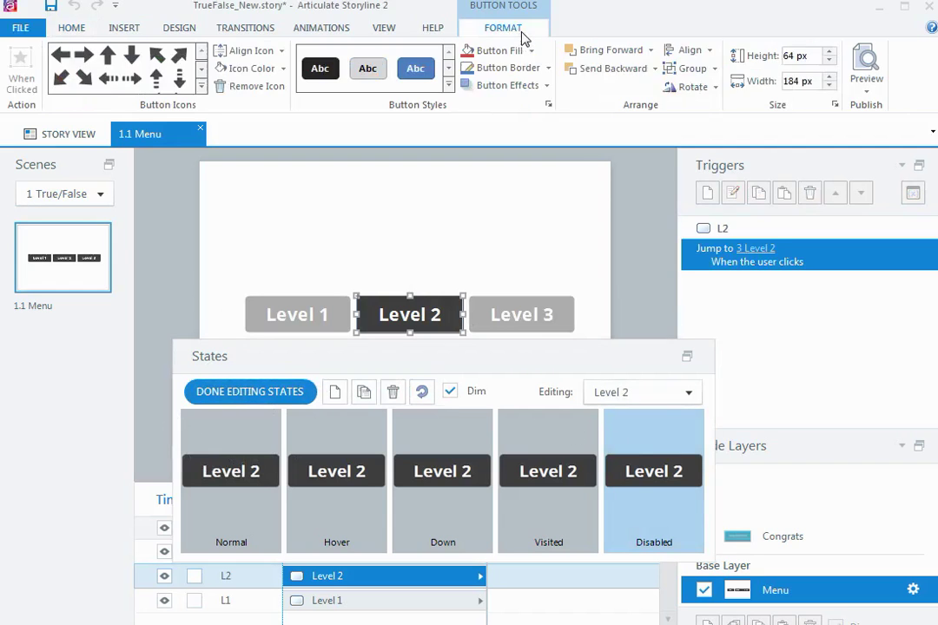
pyautogui.click(448, 85)
pyautogui.click(470, 86)
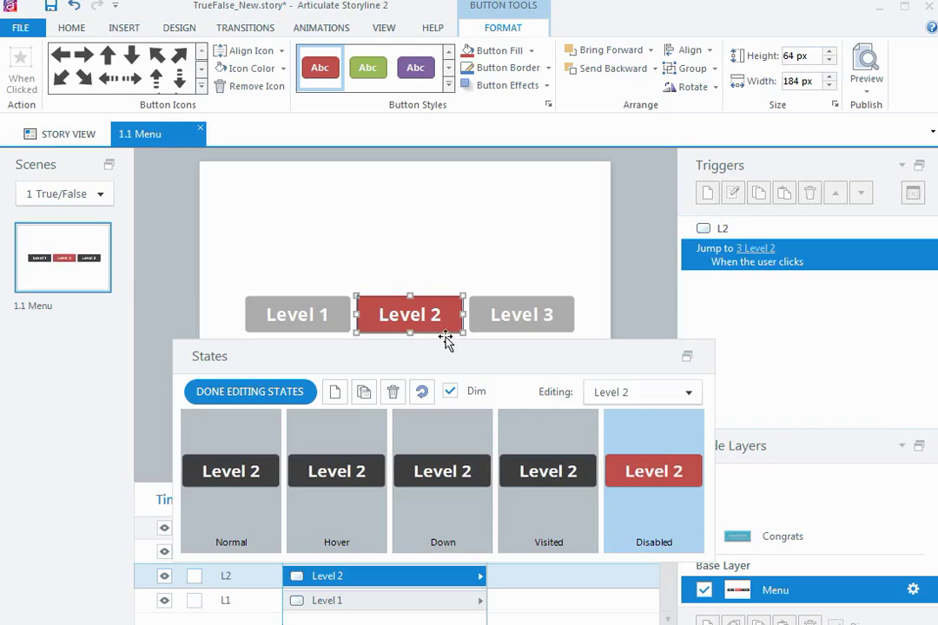
pyautogui.click(269, 396)
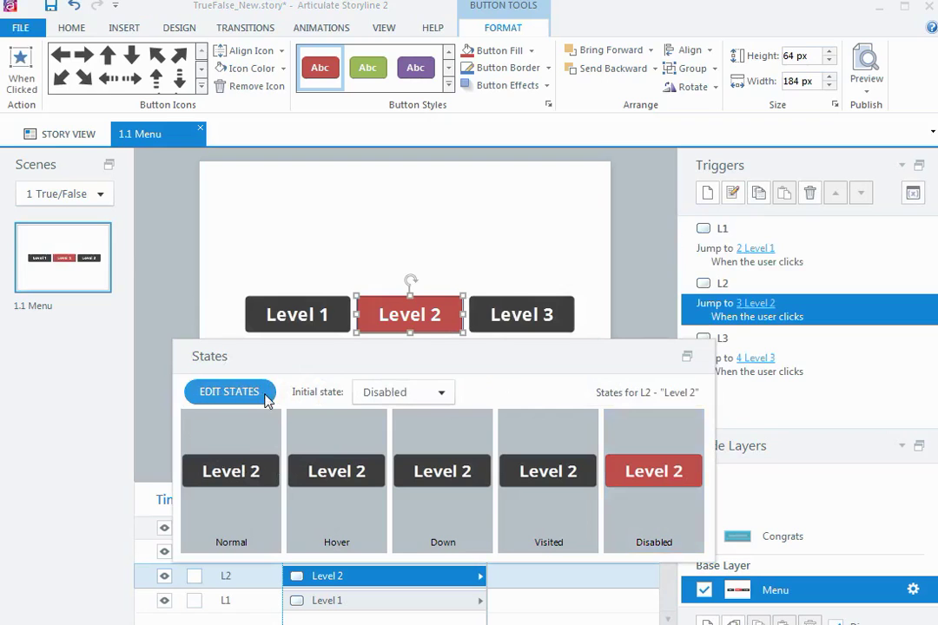
# Set the initial state of the Level 3 button to Disabled
pyautogui.click(504, 306)
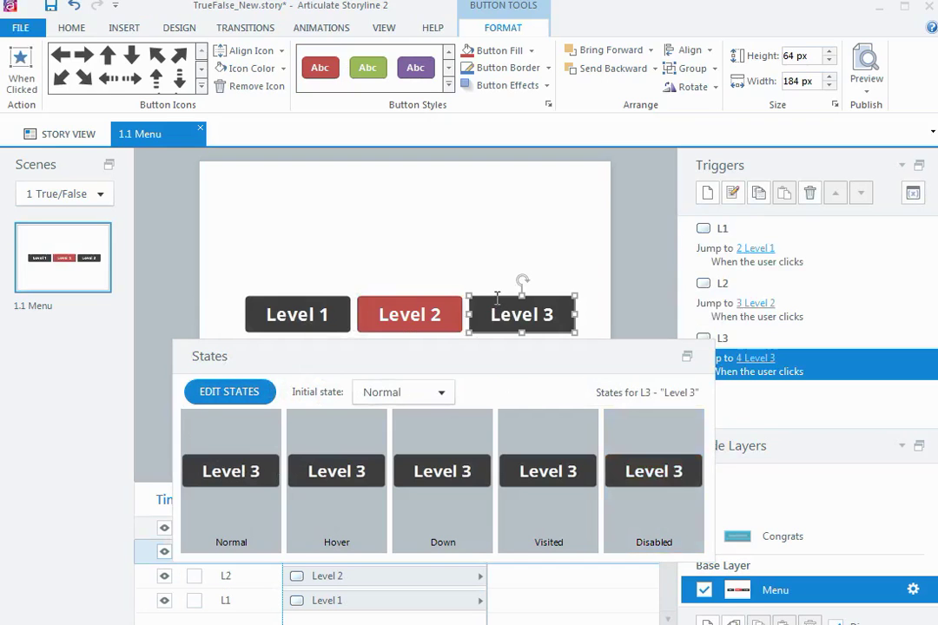
pyautogui.click(443, 394)
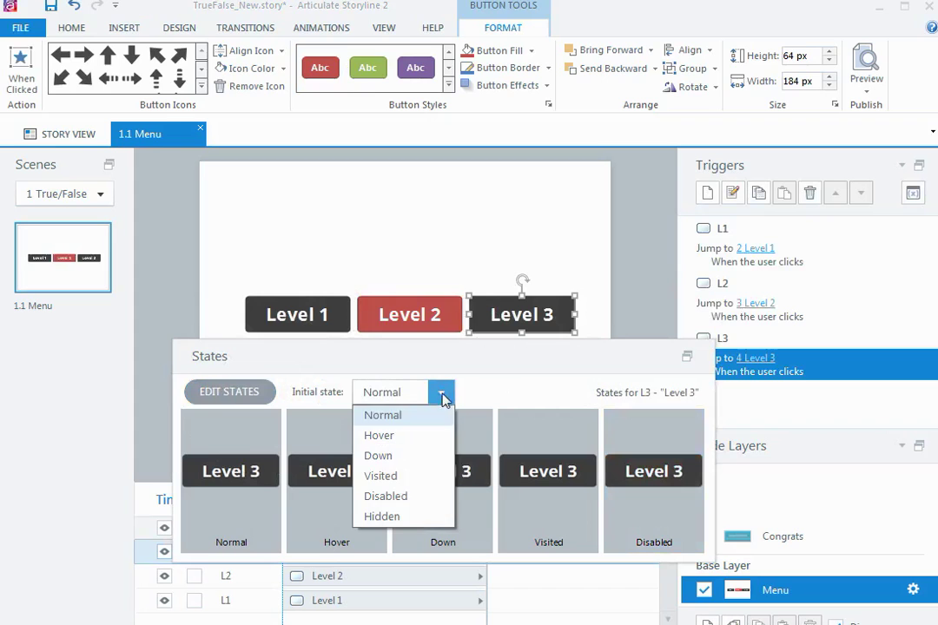
pyautogui.click(399, 506)
# Apply the red button style to the Level 3 button's Disabled state, and dock the States panel again
pyautogui.click(256, 397)
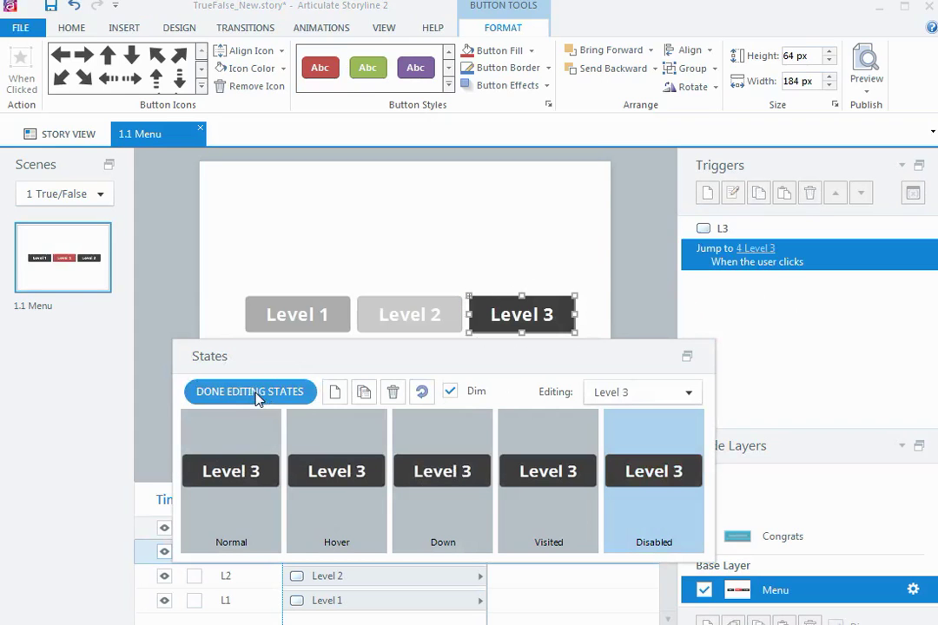
pyautogui.click(321, 70)
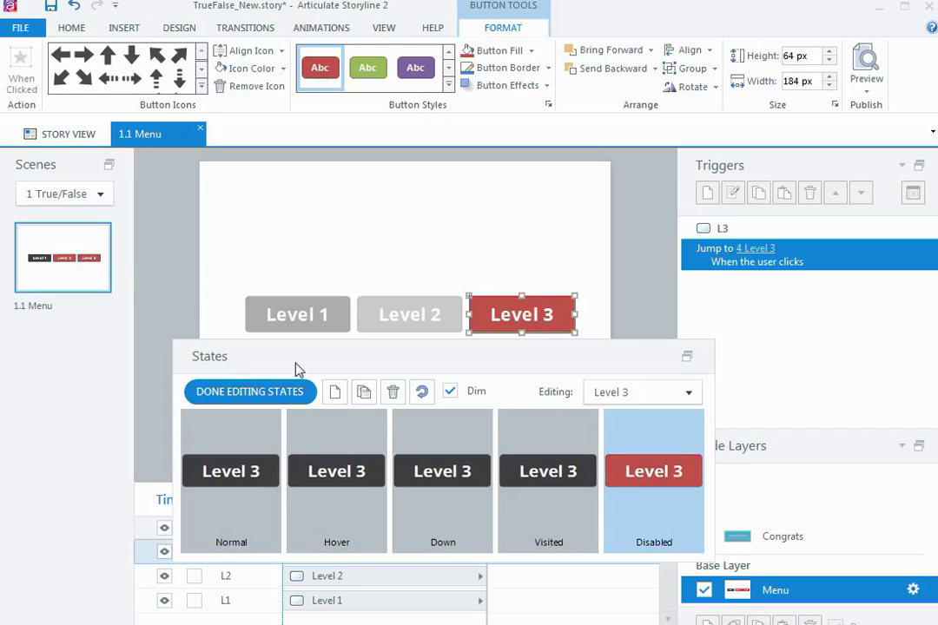
pyautogui.click(296, 392)
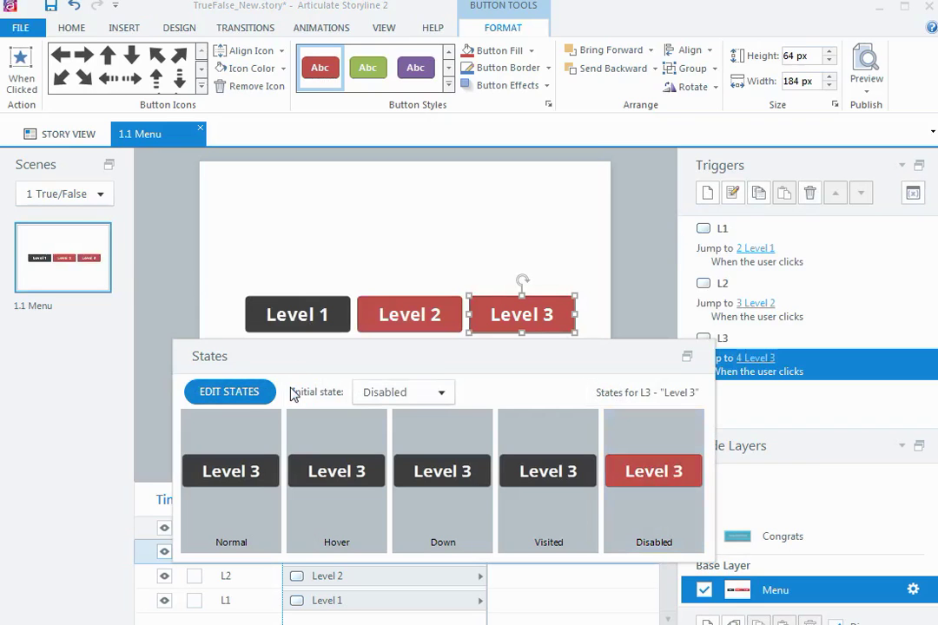
pyautogui.click(687, 357)
pyautogui.click(637, 314)
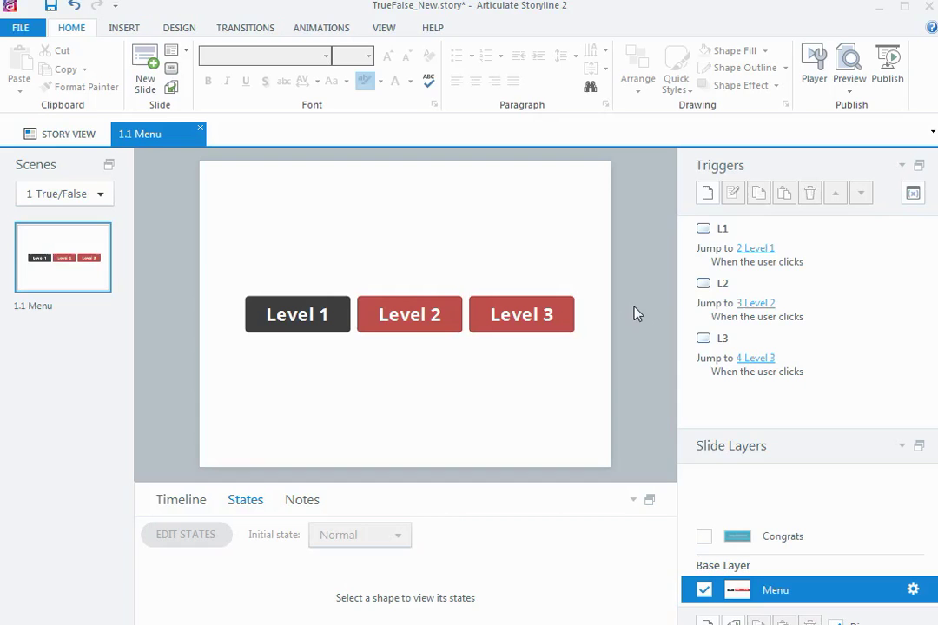
# Create a True/False project variable named L1done with the default value False
pyautogui.click(912, 196)
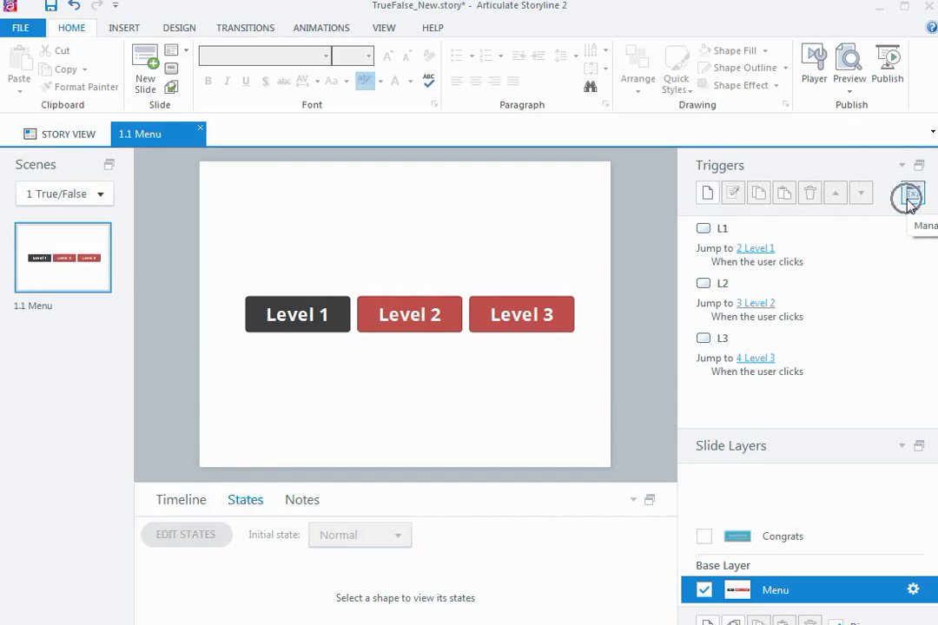
pyautogui.click(911, 196)
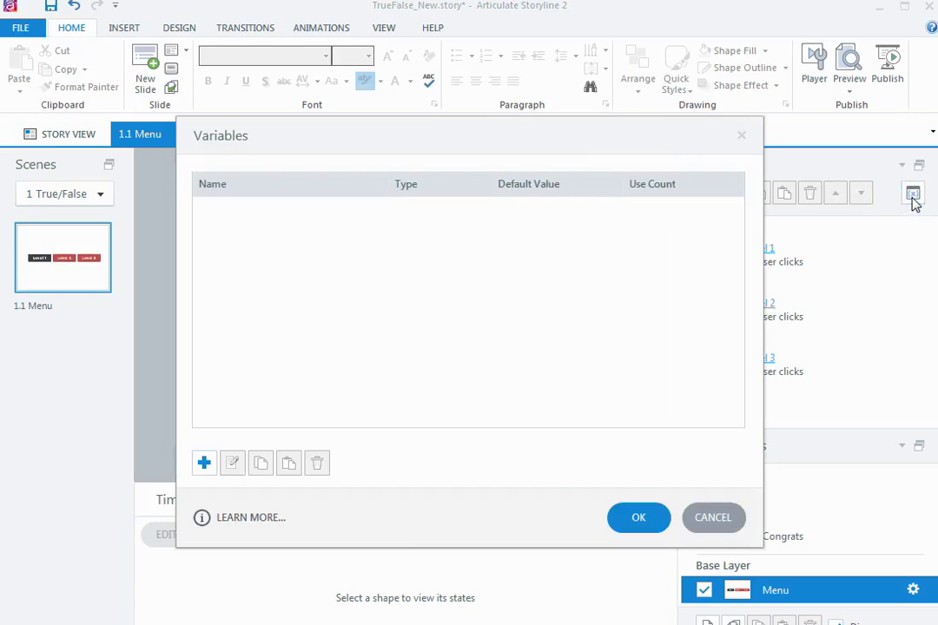
pyautogui.click(204, 465)
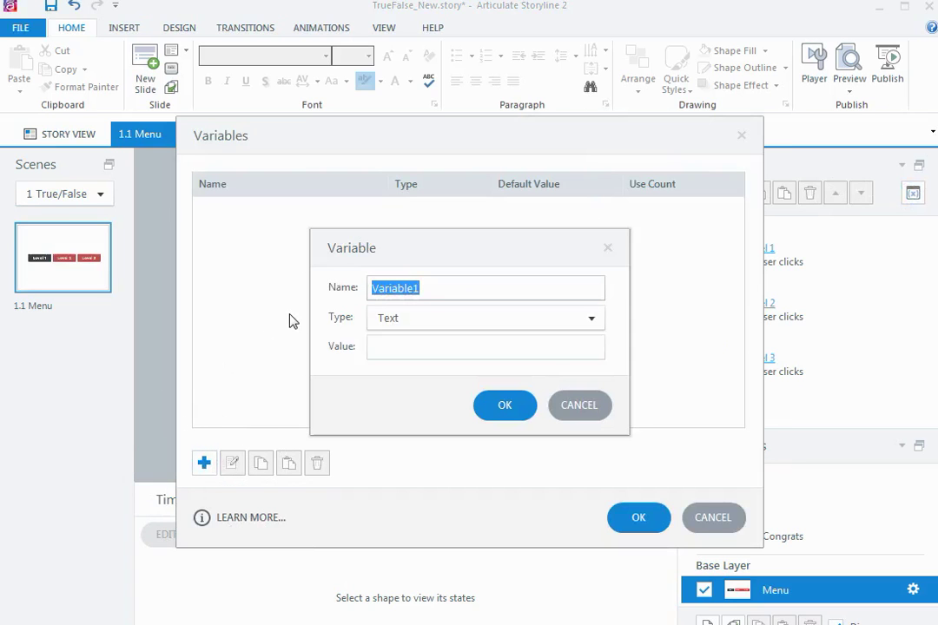
pyautogui.write('L1')
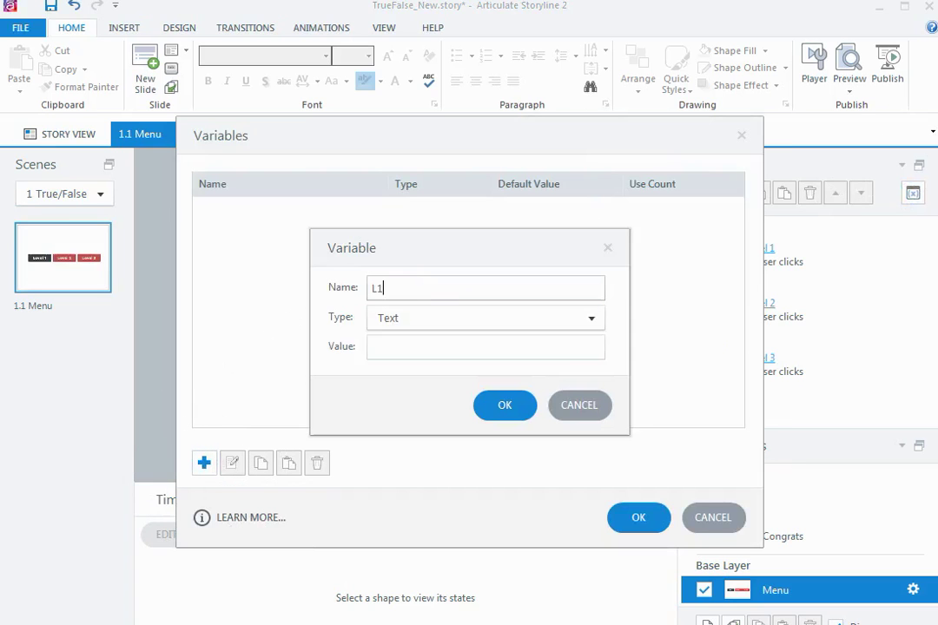
pyautogui.write('done')
pyautogui.click(385, 320)
pyautogui.click(391, 342)
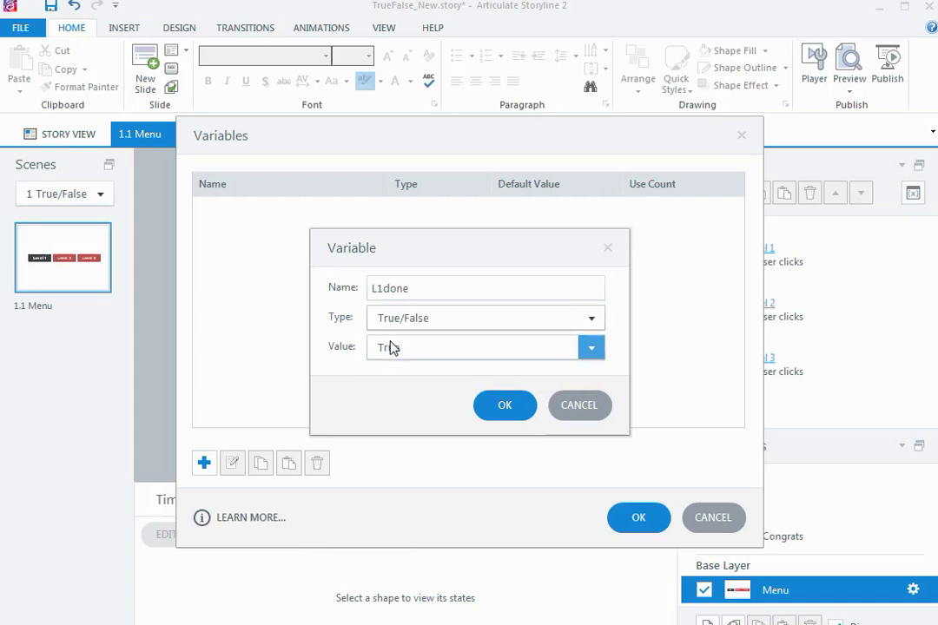
pyautogui.click(394, 355)
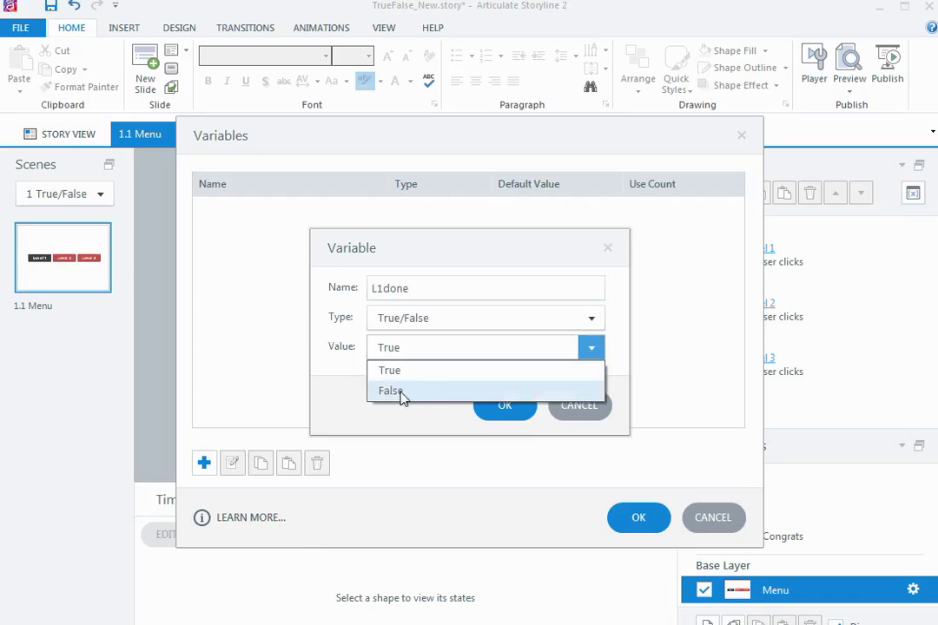
pyautogui.click(401, 393)
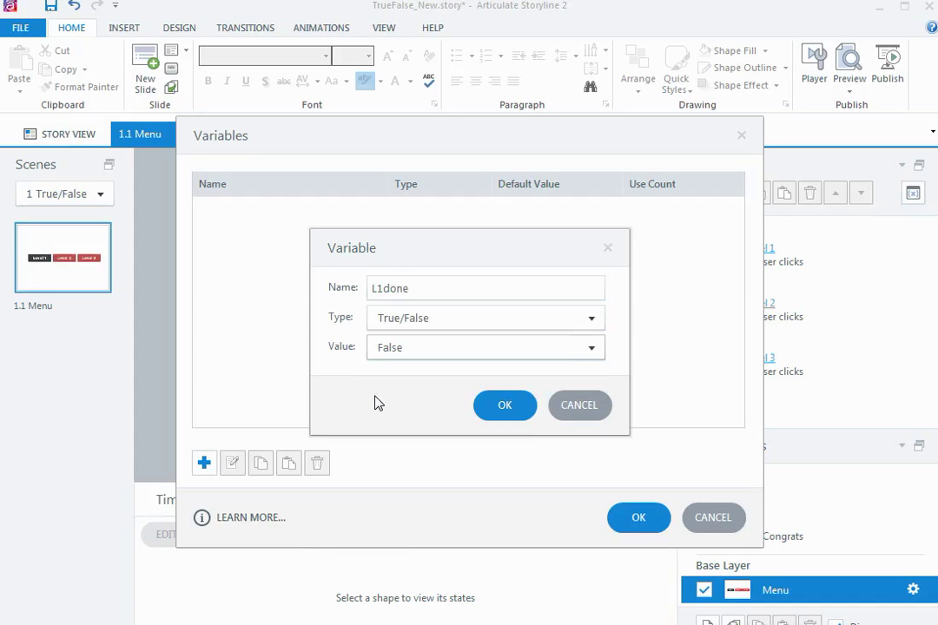
pyautogui.click(505, 403)
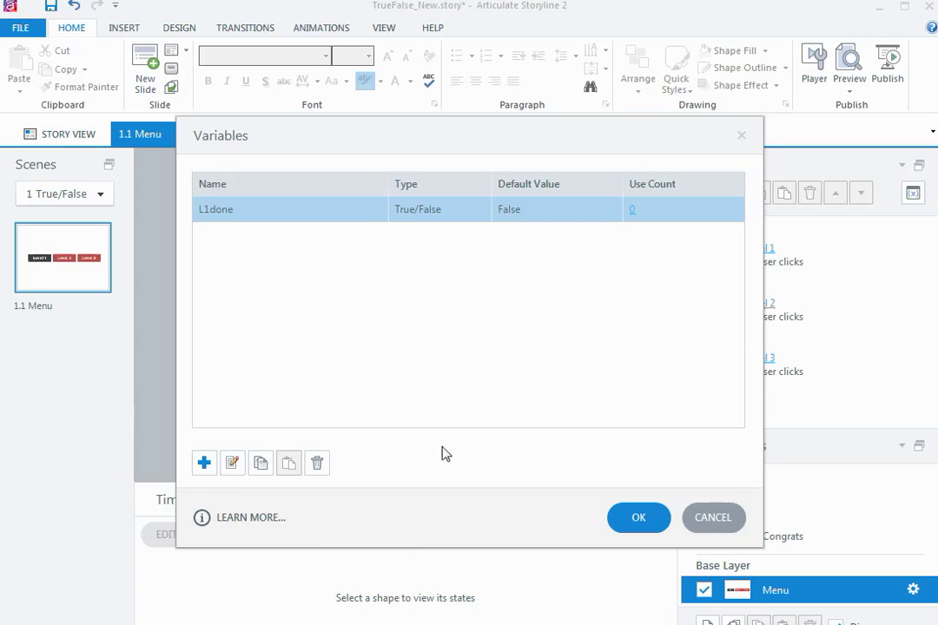
# Add a second True/False variable named L2done with the default value False
pyautogui.click(205, 463)
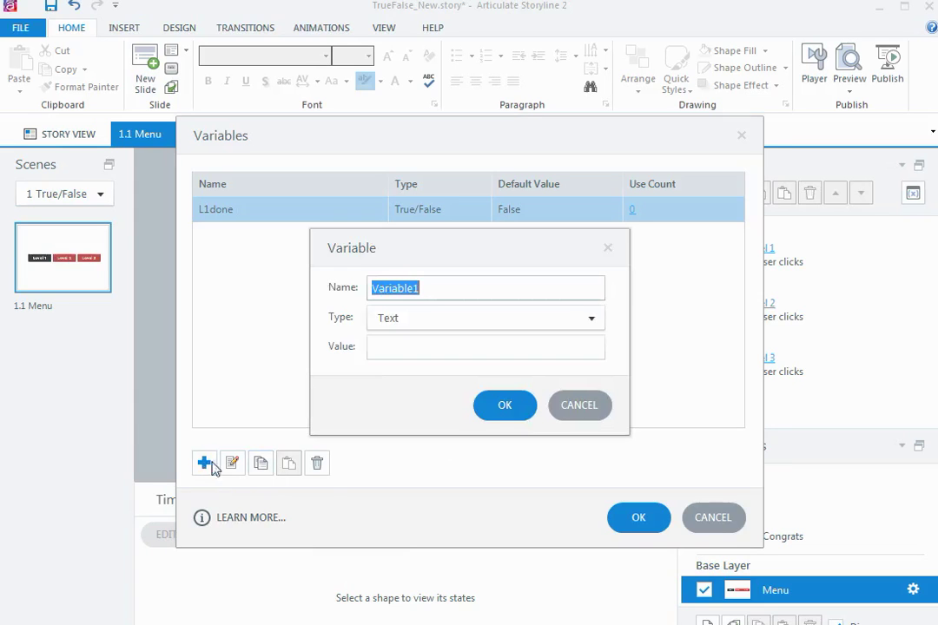
pyautogui.write('L2done')
pyautogui.click(411, 317)
pyautogui.click(404, 339)
pyautogui.click(420, 356)
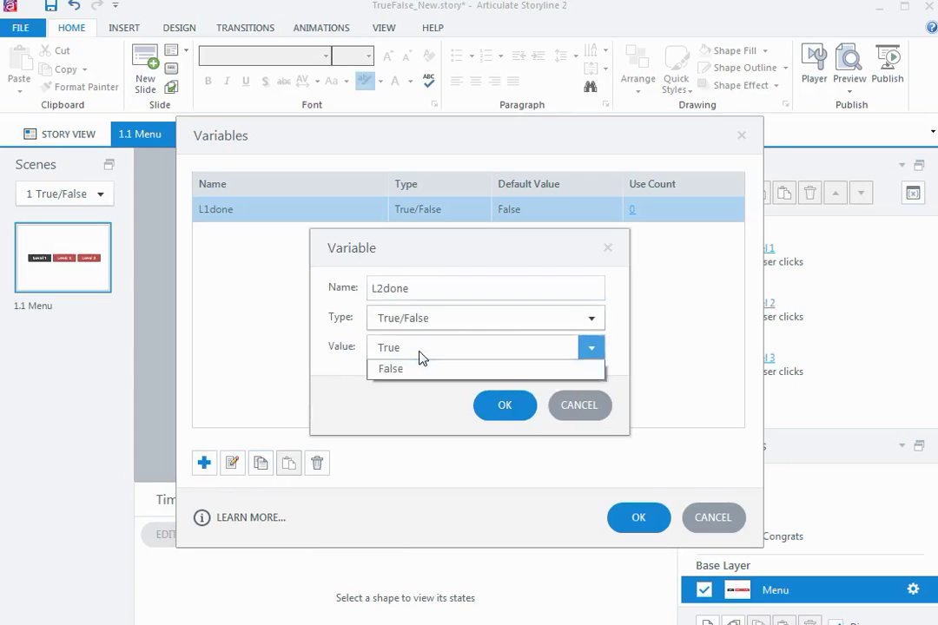
pyautogui.click(420, 387)
pyautogui.click(502, 408)
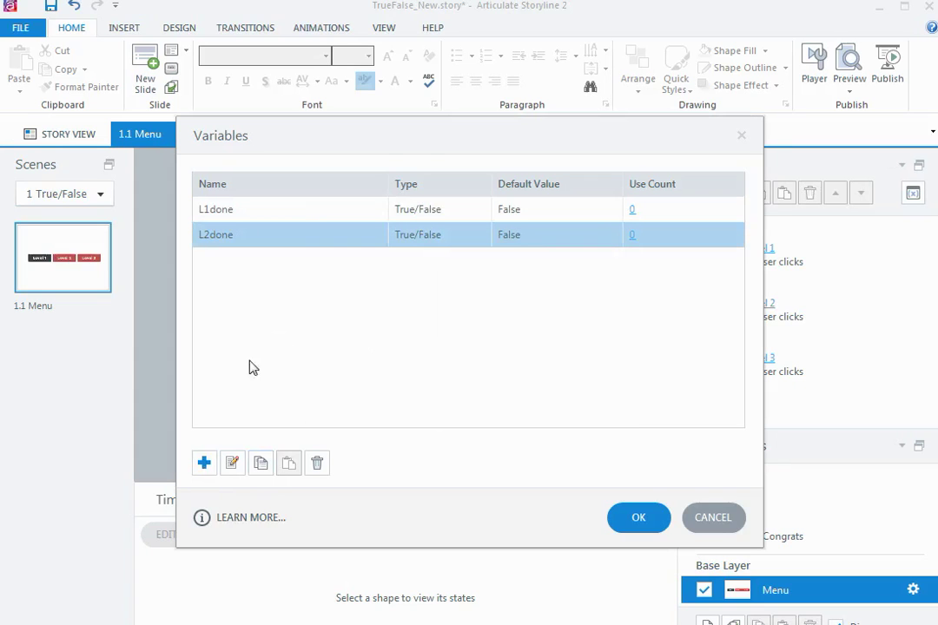
# Add a third True/False variable named L3done with the default value False
pyautogui.click(204, 463)
pyautogui.write('L3done')
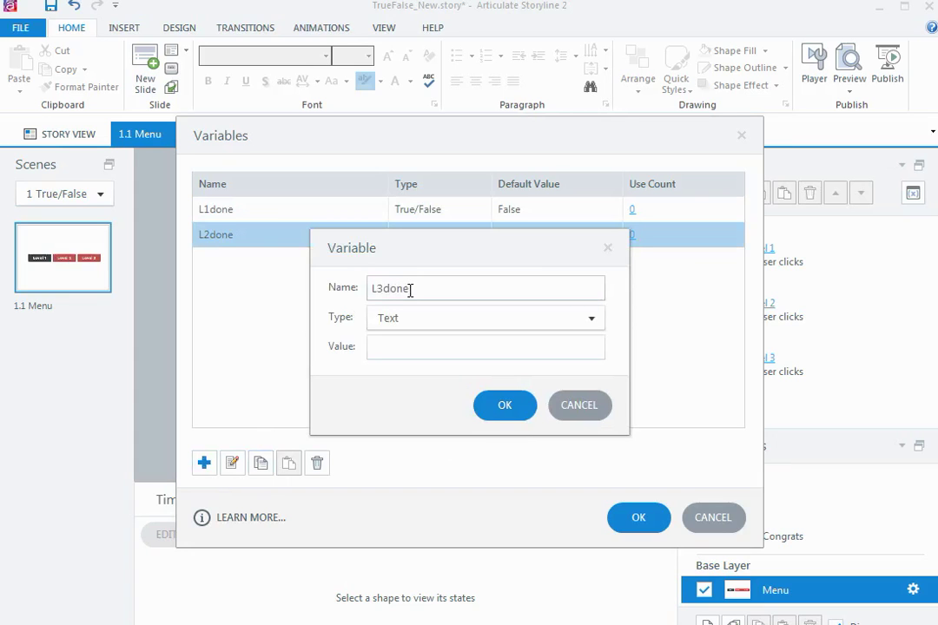
pyautogui.click(404, 322)
pyautogui.click(400, 340)
pyautogui.click(401, 353)
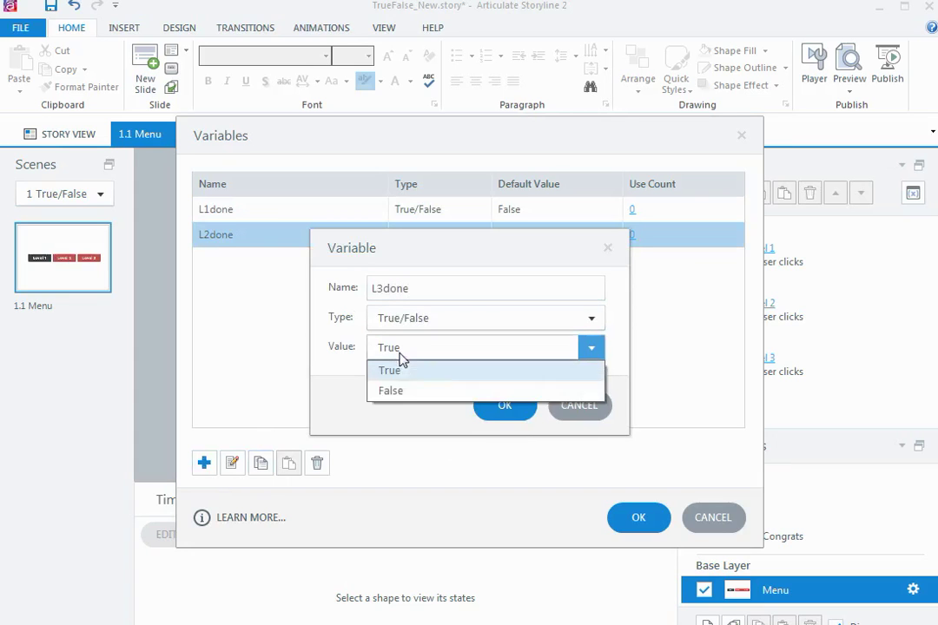
pyautogui.click(407, 390)
pyautogui.click(487, 416)
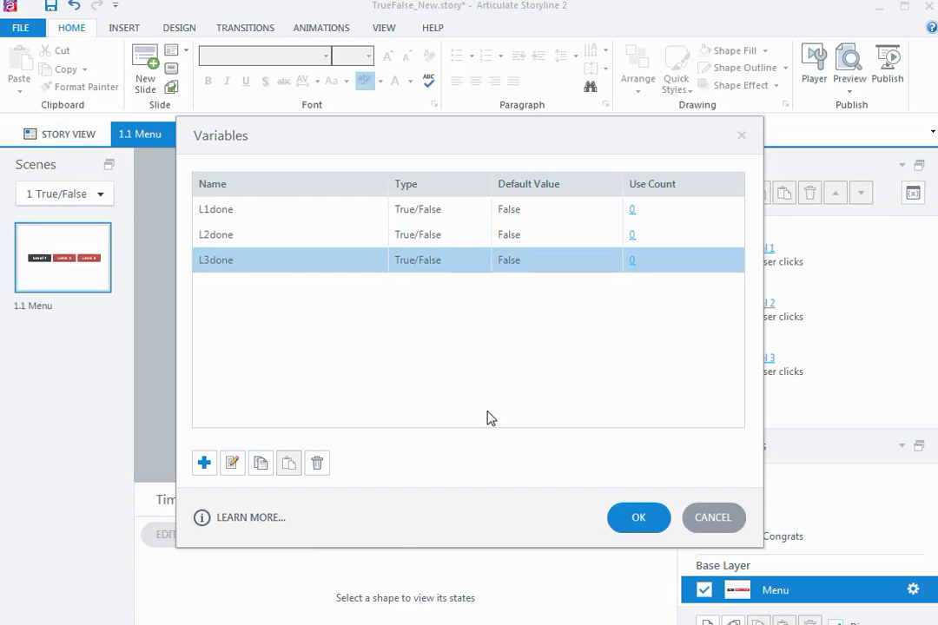
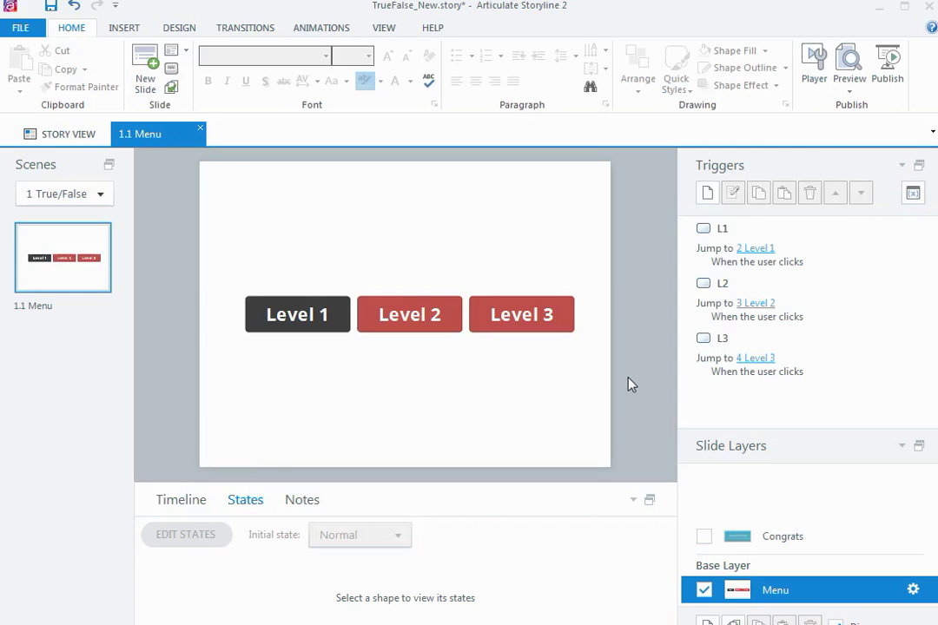
# Switch to Story View and select slide 2.3 Content, the last slide of the Level 1 scene
pyautogui.click(66, 135)
pyautogui.moveTo(669, 218); pyautogui.dragTo(670, 436)
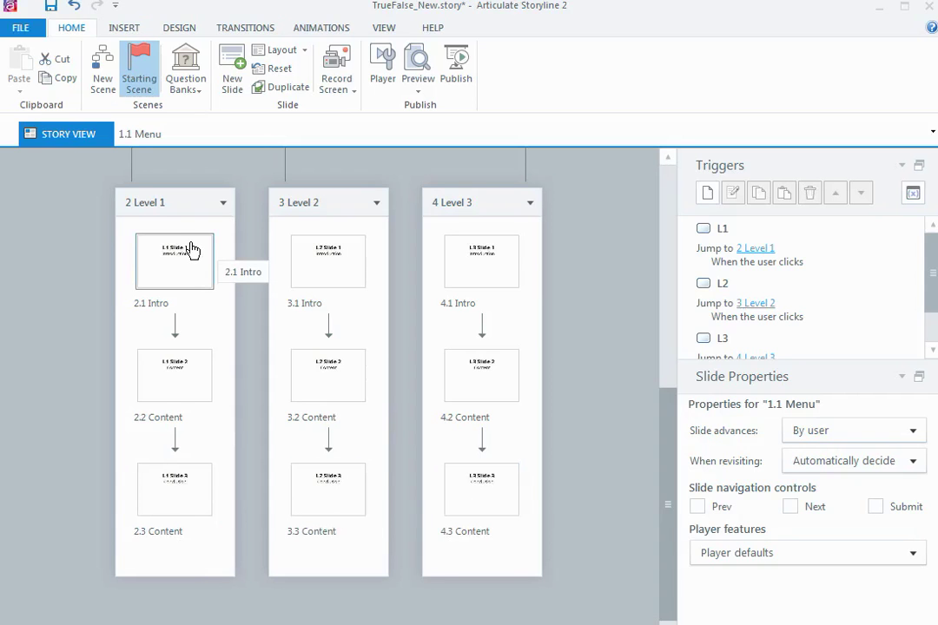
pyautogui.click(172, 268)
pyautogui.click(170, 378)
pyautogui.click(180, 511)
pyautogui.click(181, 511)
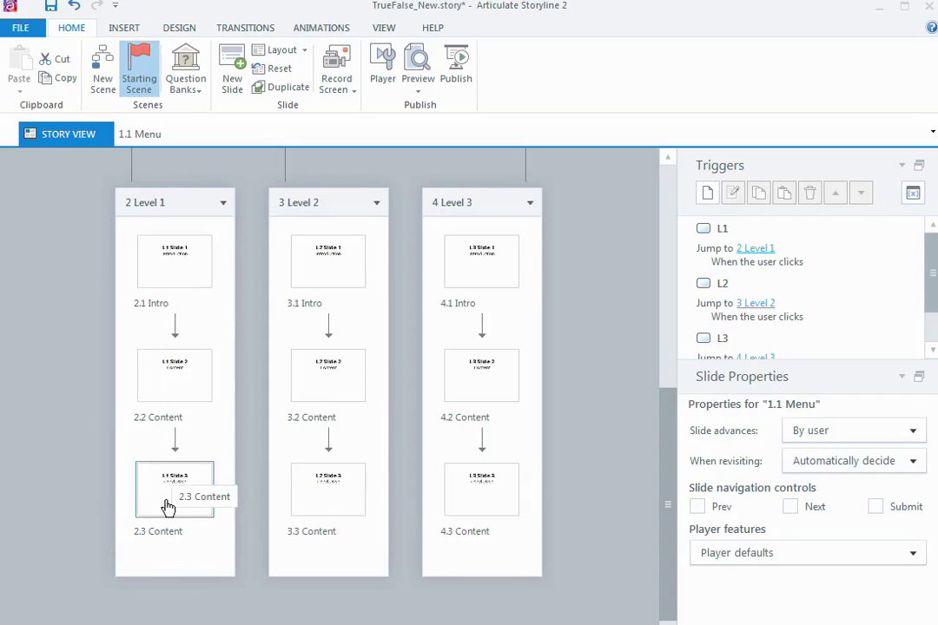
pyautogui.click(168, 507)
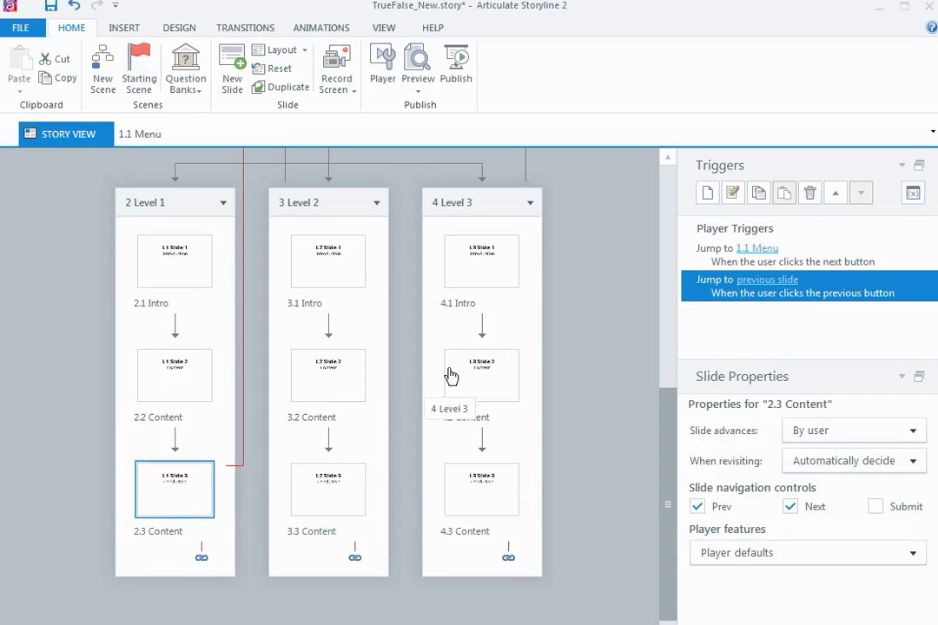
# Add a trigger to slide 2.3 Content that sets the variable L1done to True when the timeline starts
pyautogui.click(710, 195)
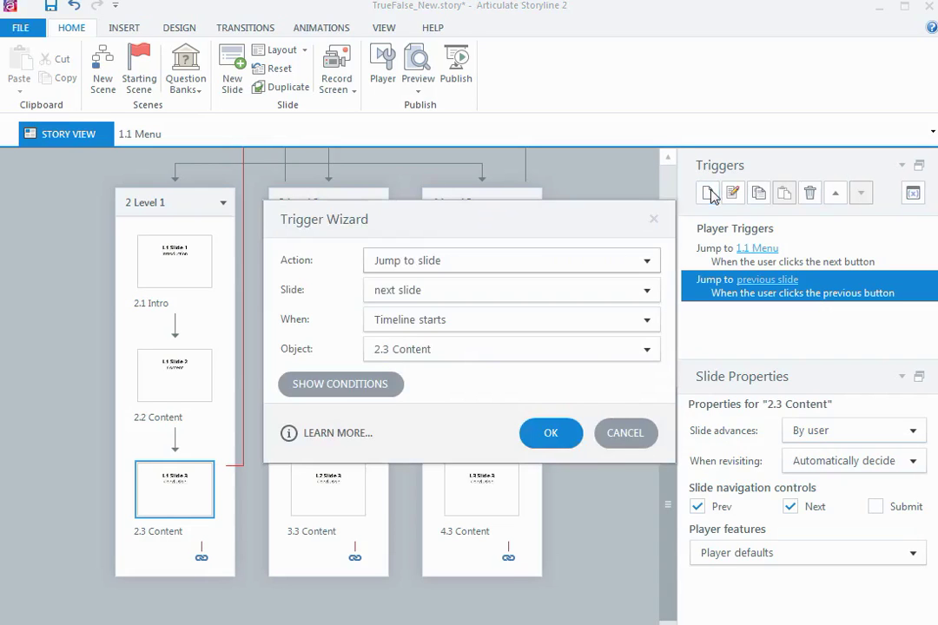
pyautogui.click(647, 259)
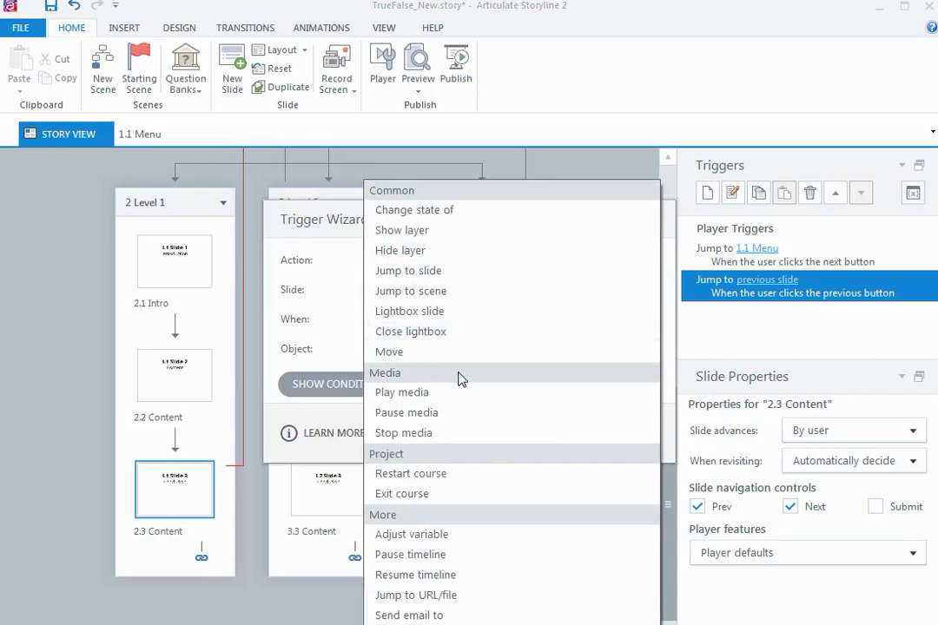
pyautogui.click(423, 534)
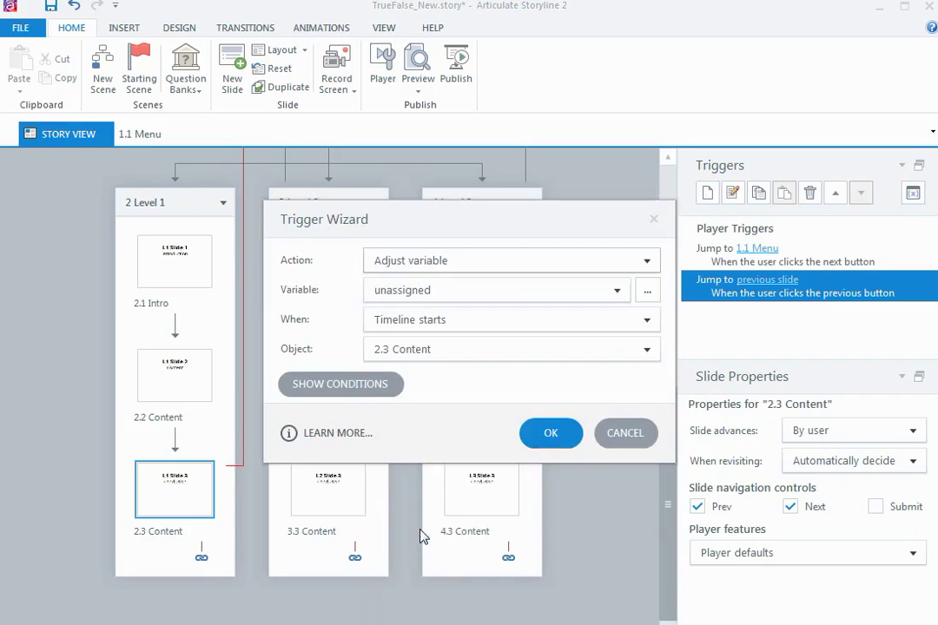
pyautogui.click(446, 293)
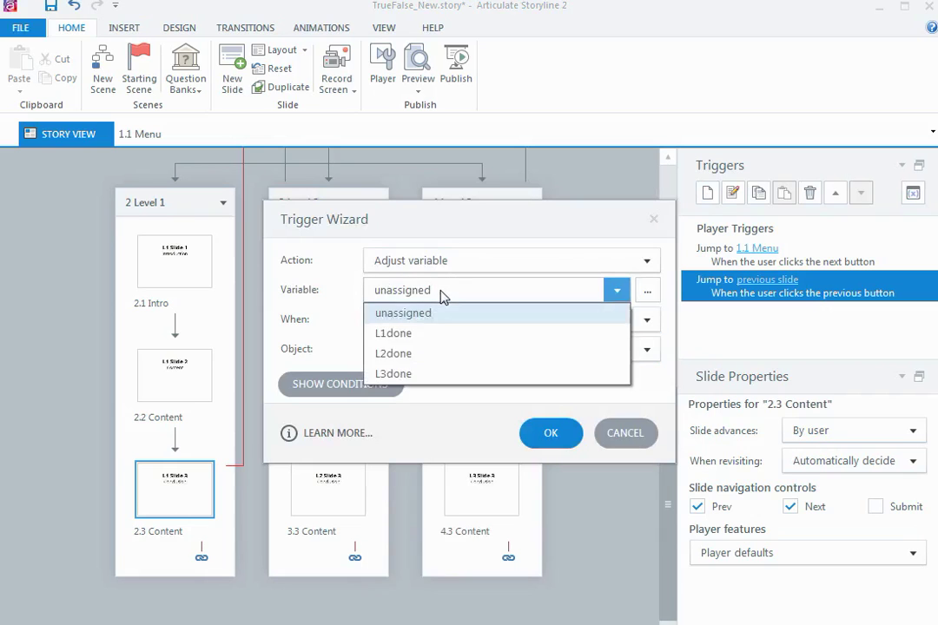
pyautogui.click(428, 337)
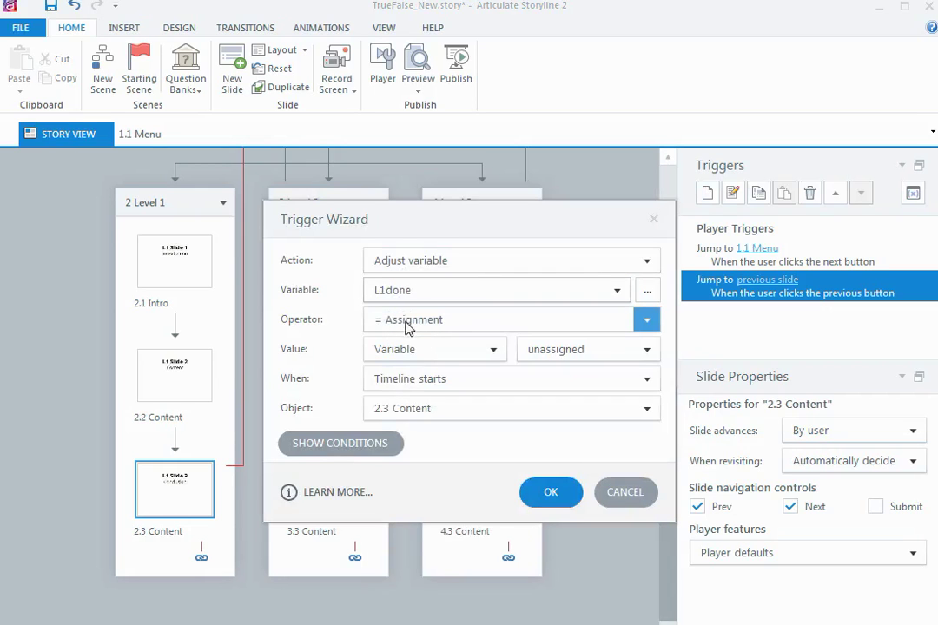
pyautogui.click(411, 353)
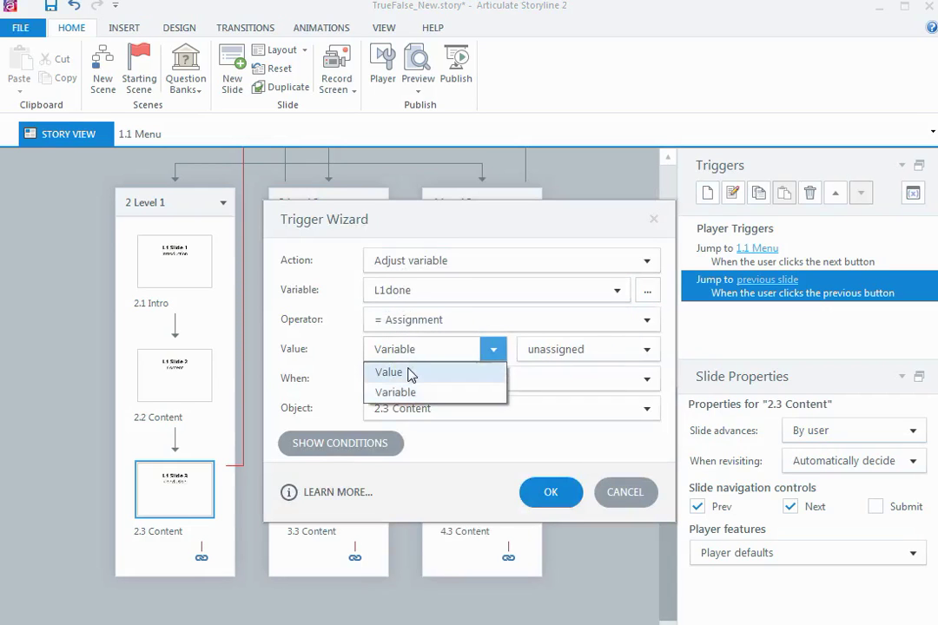
pyautogui.click(408, 373)
pyautogui.click(540, 352)
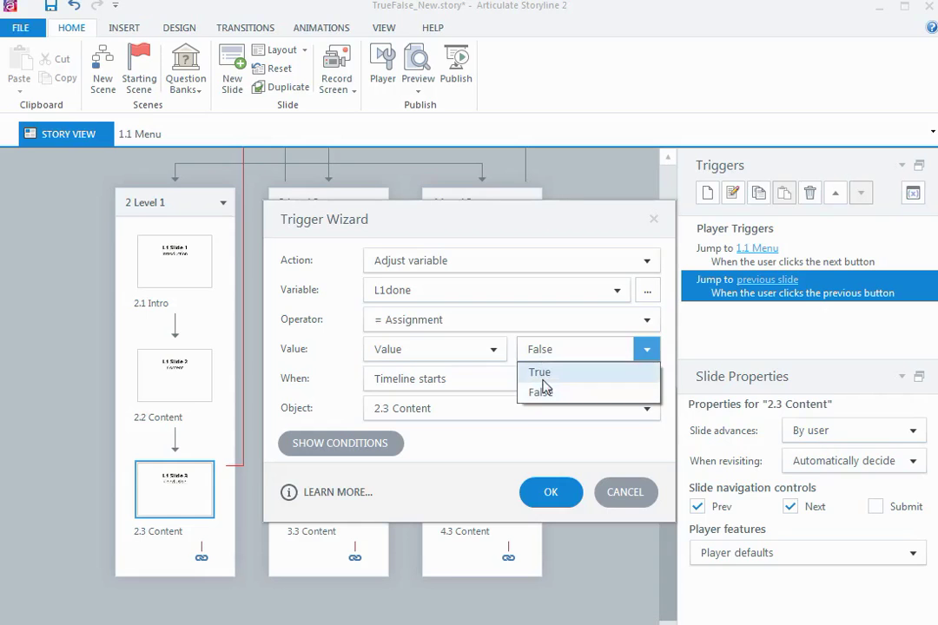
pyautogui.click(540, 373)
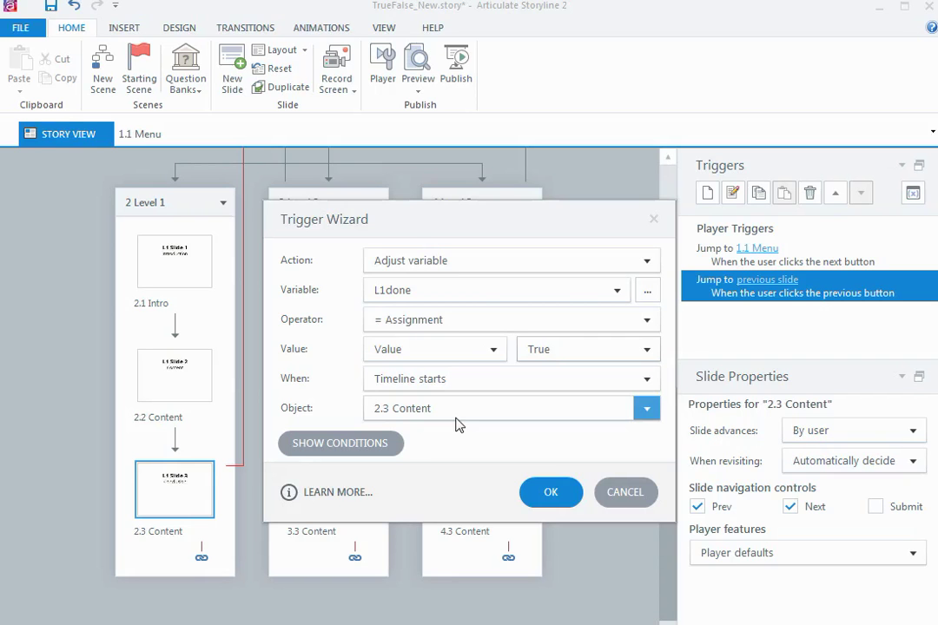
pyautogui.click(561, 502)
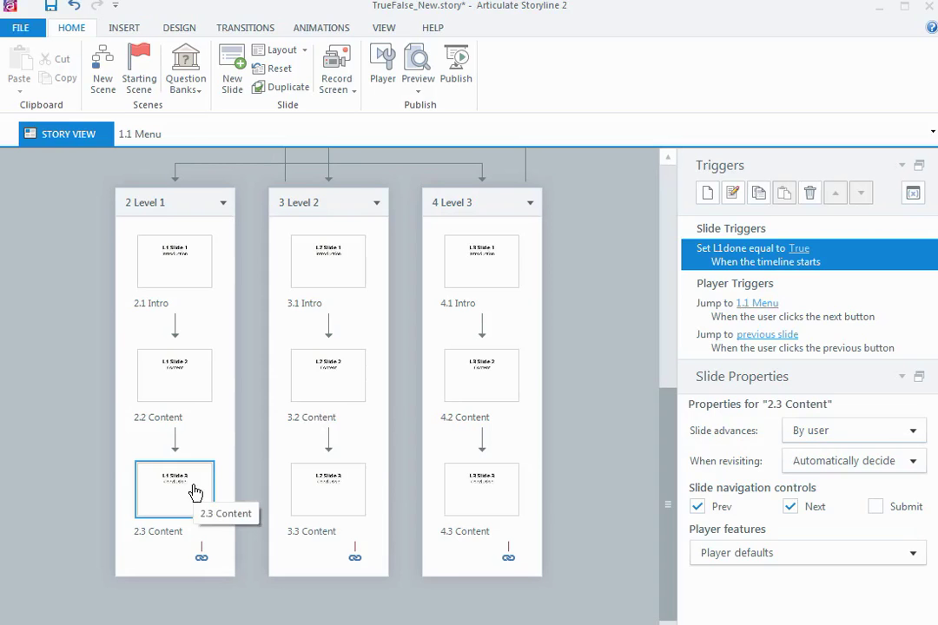
# Add a trigger to slide 3.3 Content that sets the variable L2done to True when the timeline starts
pyautogui.click(340, 493)
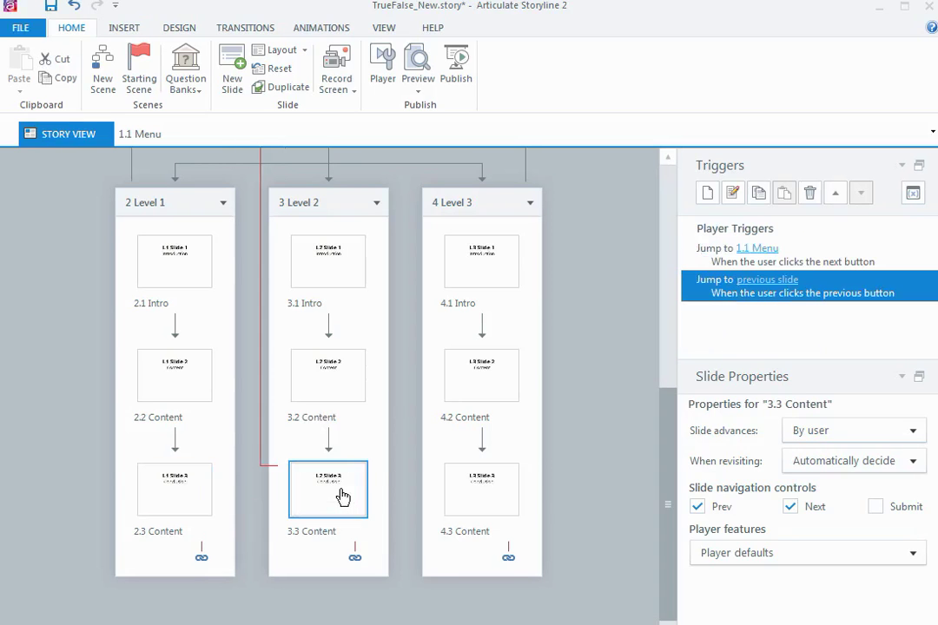
pyautogui.click(705, 197)
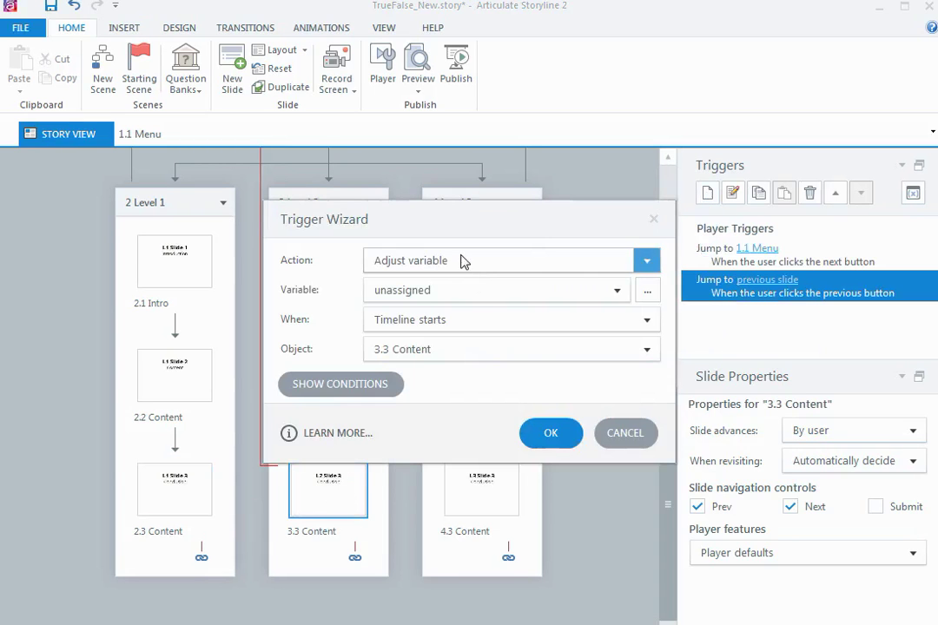
pyautogui.click(452, 290)
pyautogui.click(425, 352)
pyautogui.click(423, 350)
pyautogui.click(425, 371)
pyautogui.click(523, 356)
pyautogui.click(525, 371)
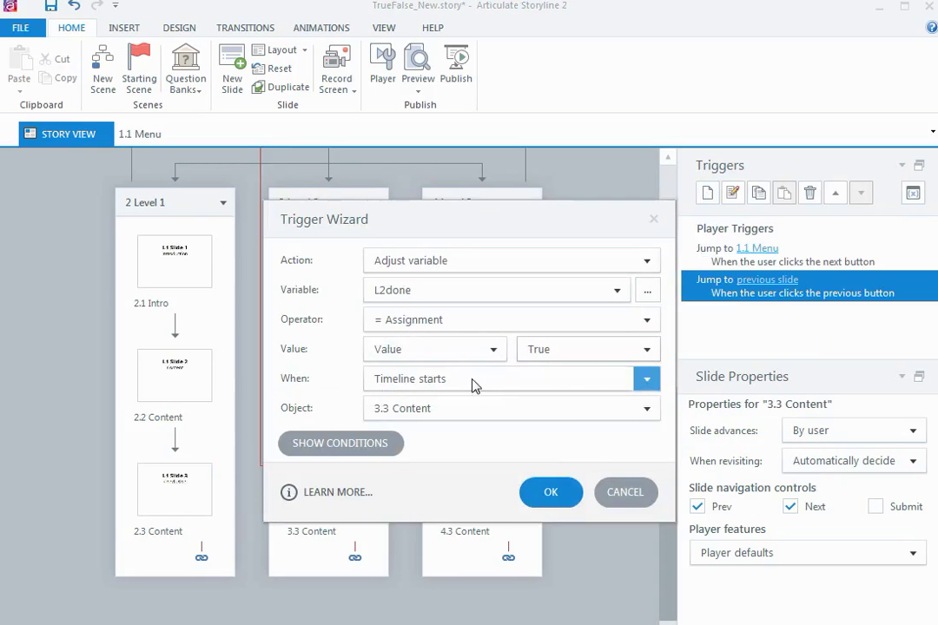
pyautogui.click(547, 493)
# Add a trigger to slide 4.3 Content that sets the variable L3done to True when the timeline starts
pyautogui.click(488, 495)
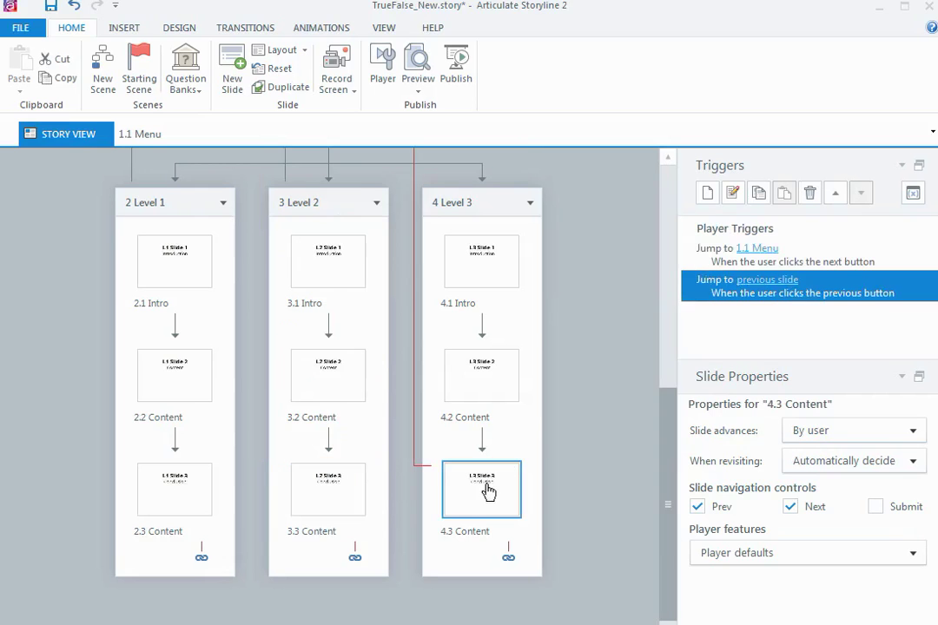
pyautogui.click(703, 194)
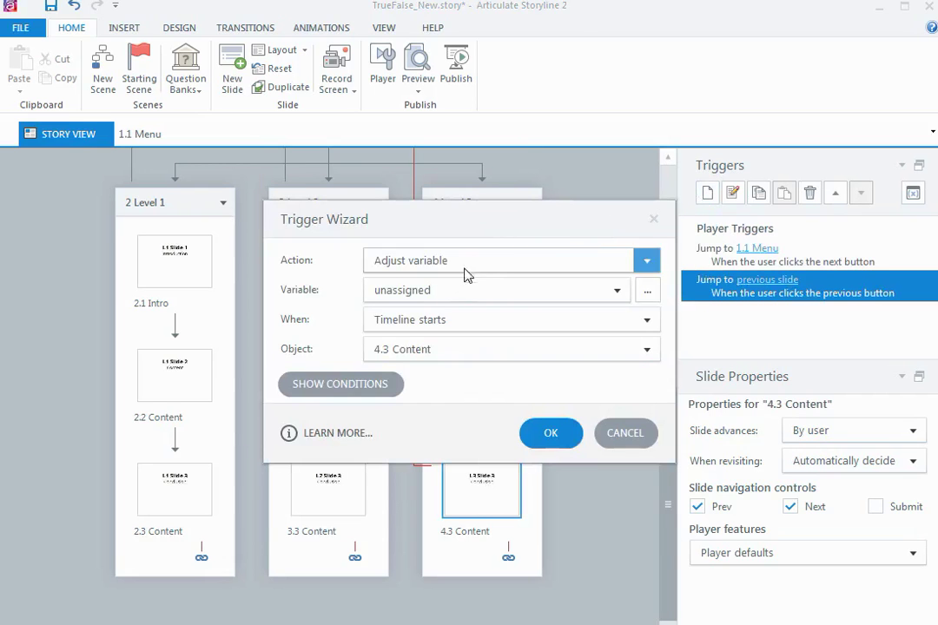
pyautogui.click(450, 293)
pyautogui.click(421, 375)
pyautogui.click(425, 352)
pyautogui.click(425, 373)
pyautogui.click(530, 358)
pyautogui.click(534, 375)
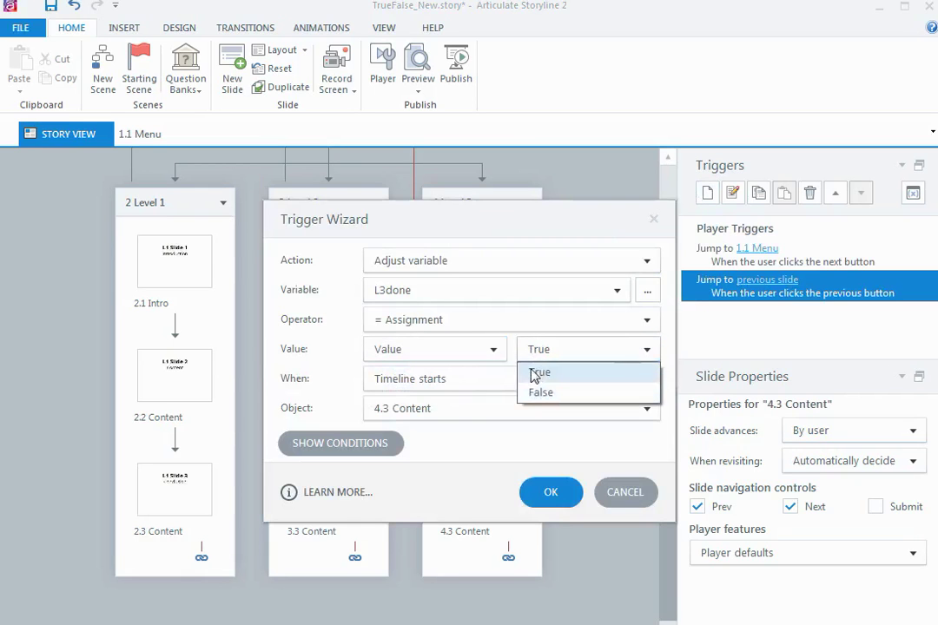
pyautogui.click(550, 492)
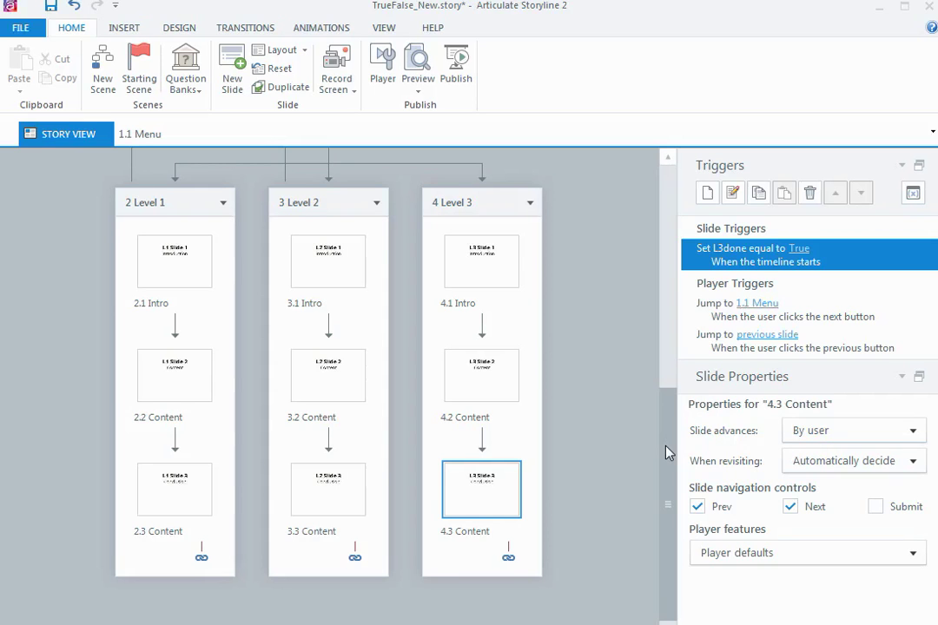
pyautogui.moveTo(667, 452); pyautogui.dragTo(675, 228)
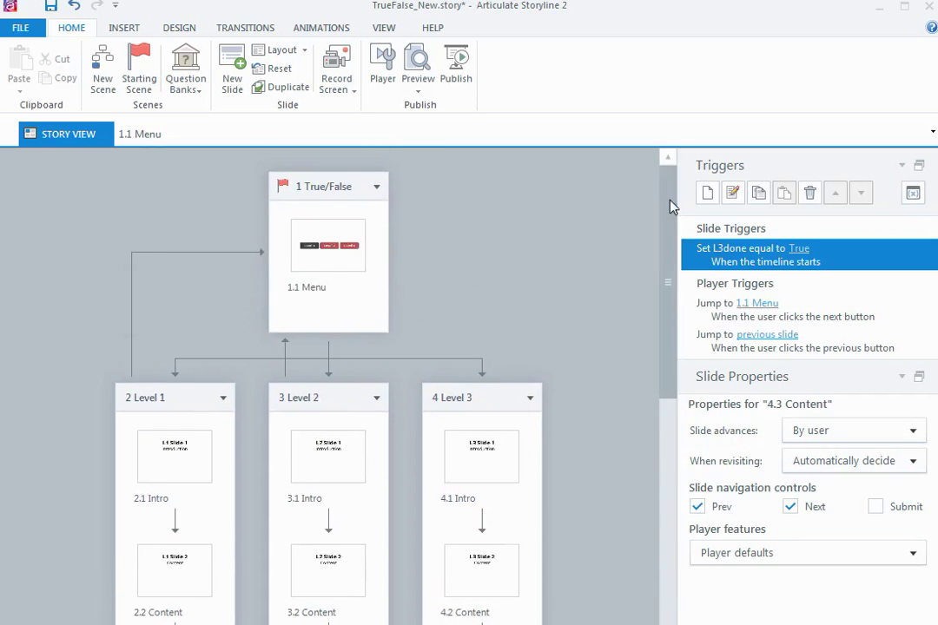
# On slide 1.1 Menu, create a trigger that changes the state of L2 to Normal when the timeline starts
pyautogui.click(150, 137)
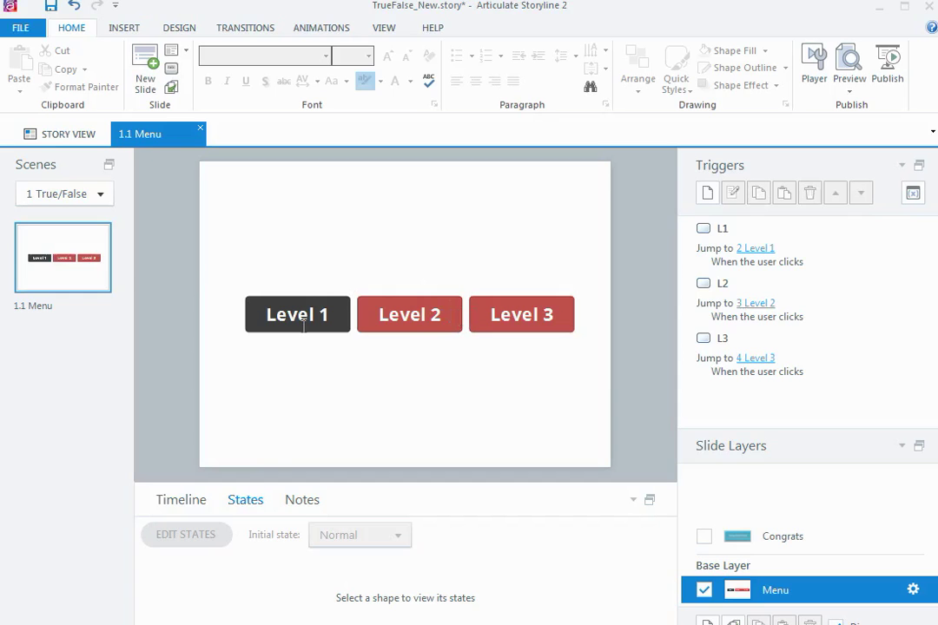
pyautogui.click(707, 195)
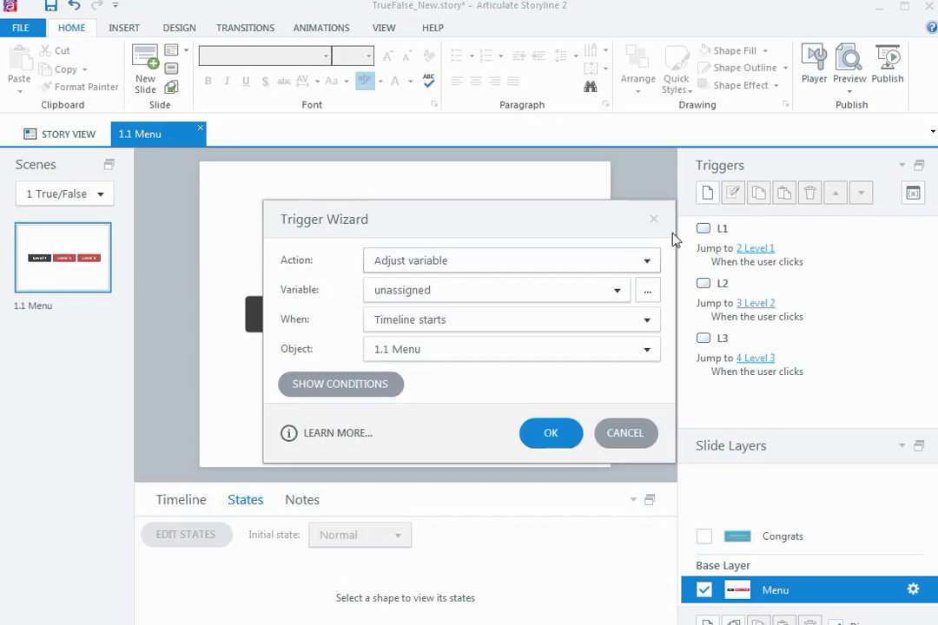
pyautogui.click(647, 261)
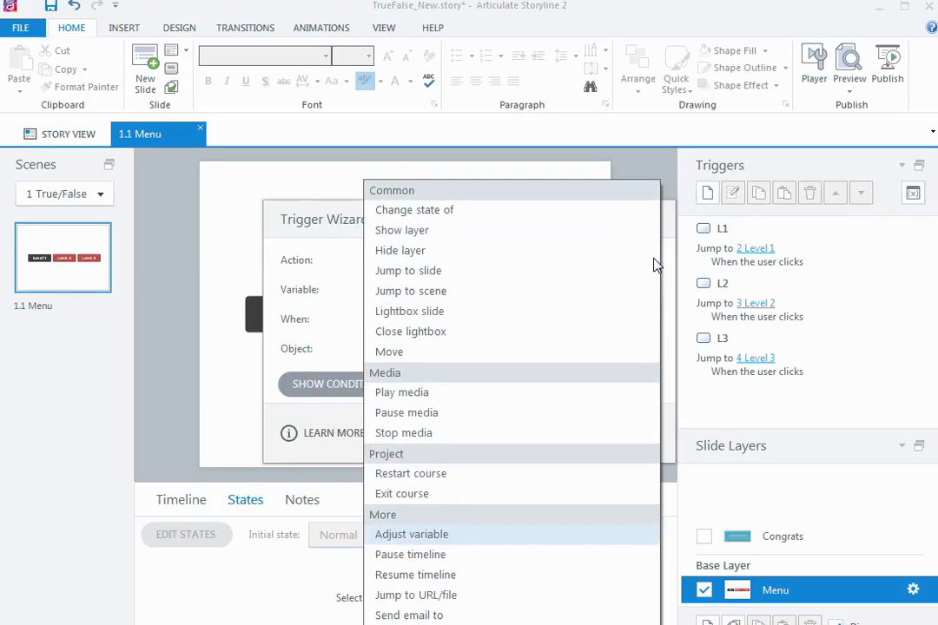
pyautogui.click(443, 211)
pyautogui.click(424, 291)
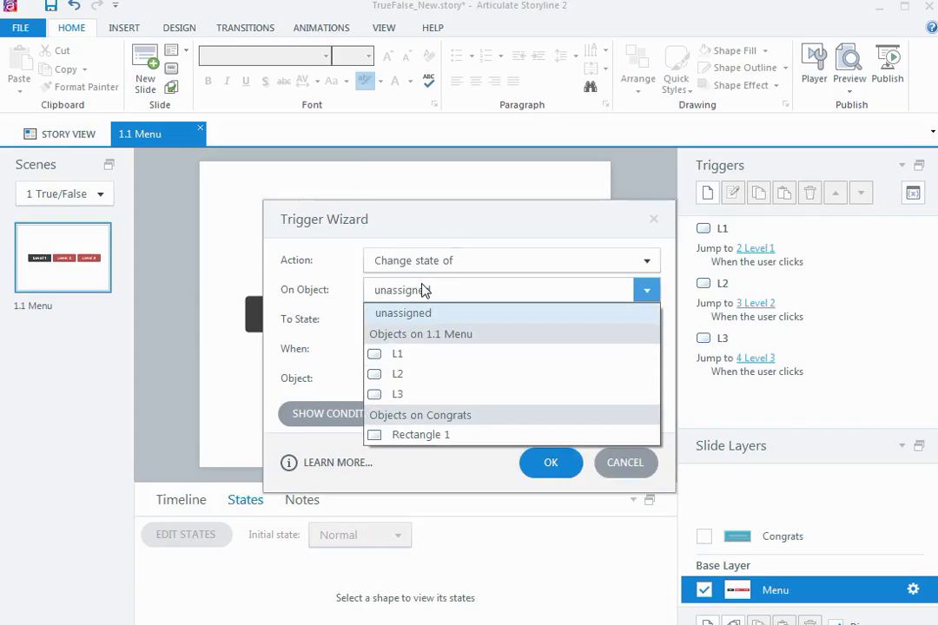
pyautogui.click(408, 374)
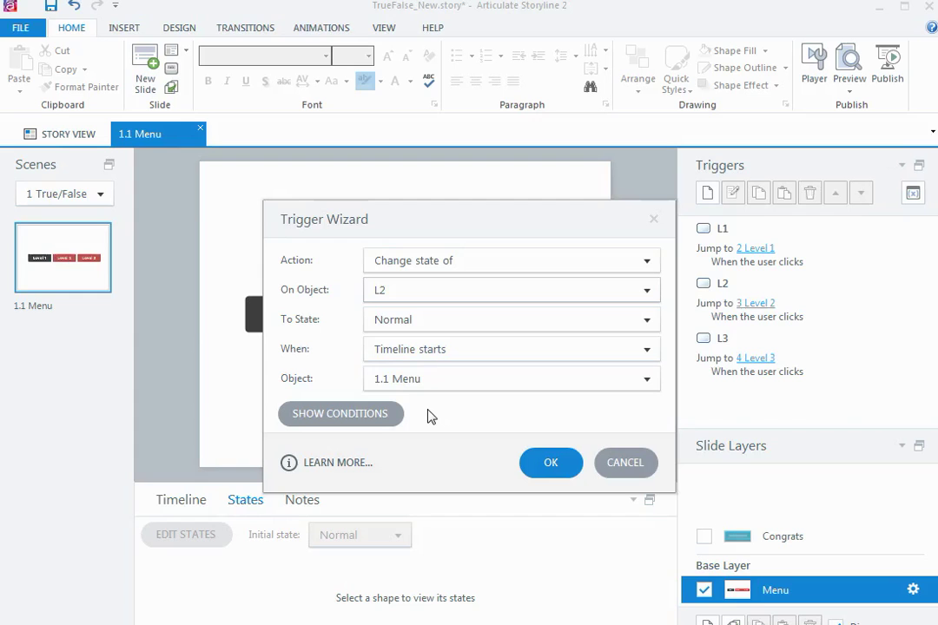
# Add the condition L1done equal to True to the L2 state trigger and save the trigger
pyautogui.click(378, 418)
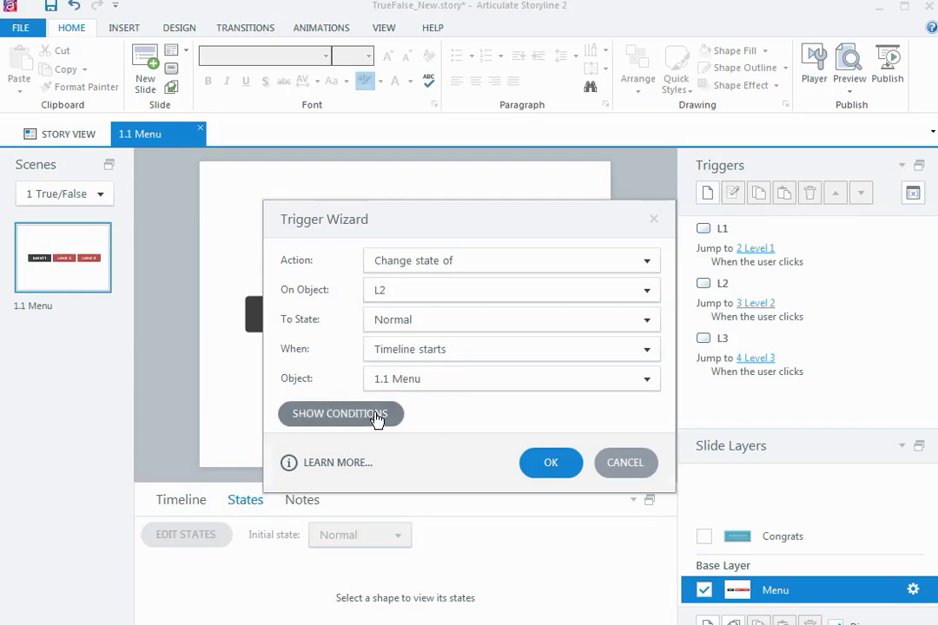
pyautogui.click(588, 532)
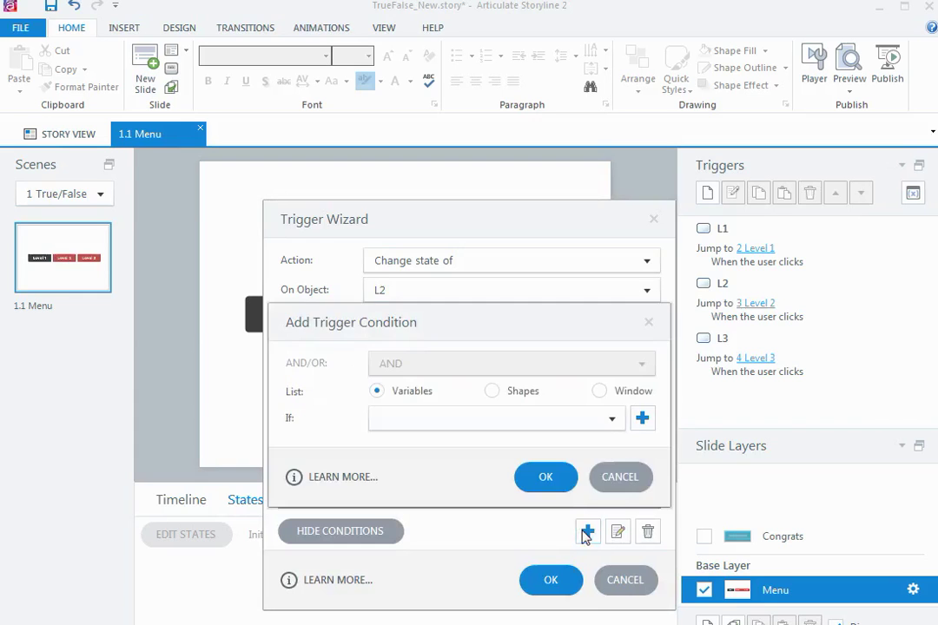
pyautogui.click(439, 425)
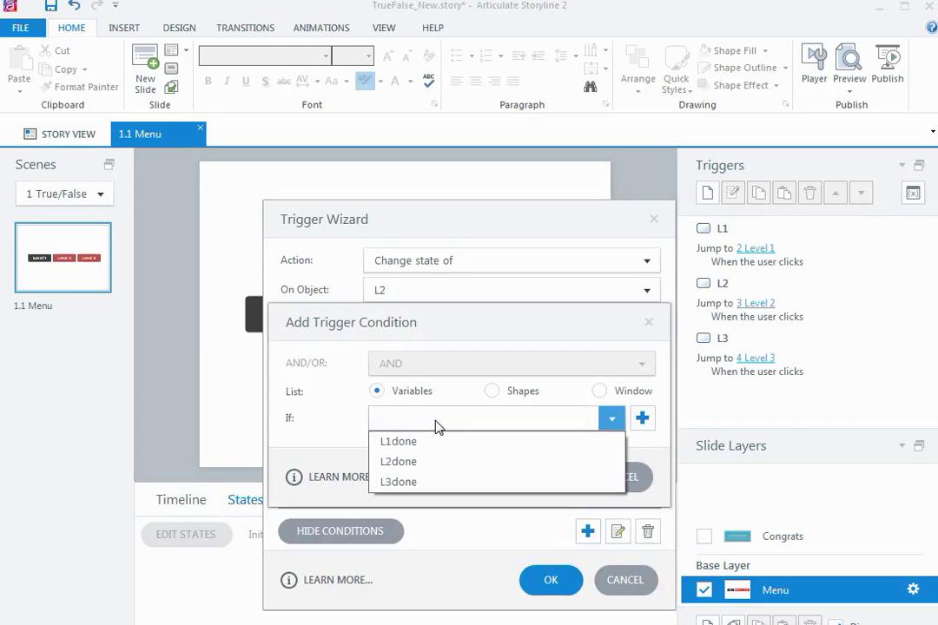
pyautogui.click(429, 443)
pyautogui.click(425, 453)
pyautogui.click(426, 474)
pyautogui.click(419, 515)
pyautogui.click(415, 539)
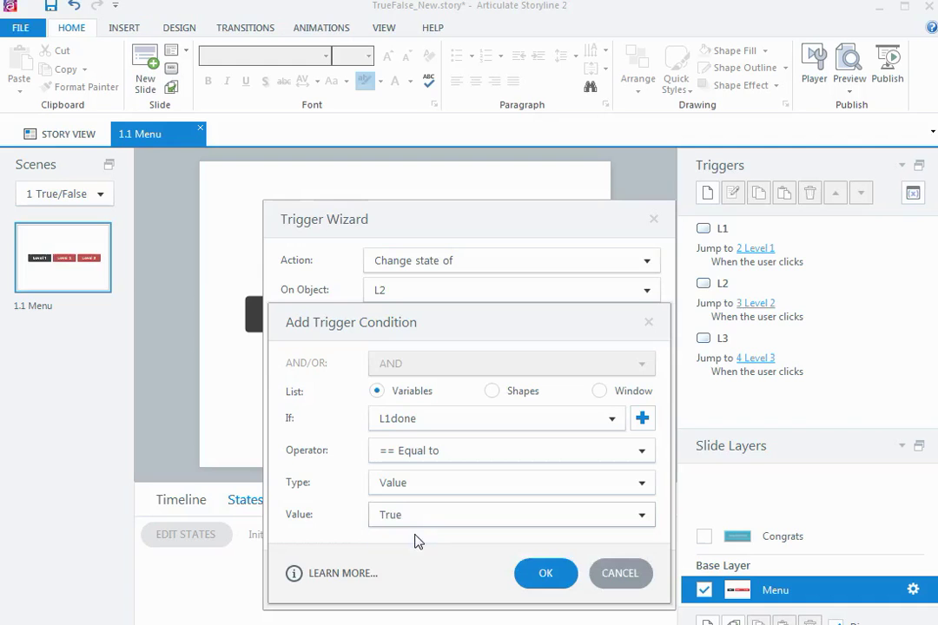
pyautogui.click(543, 575)
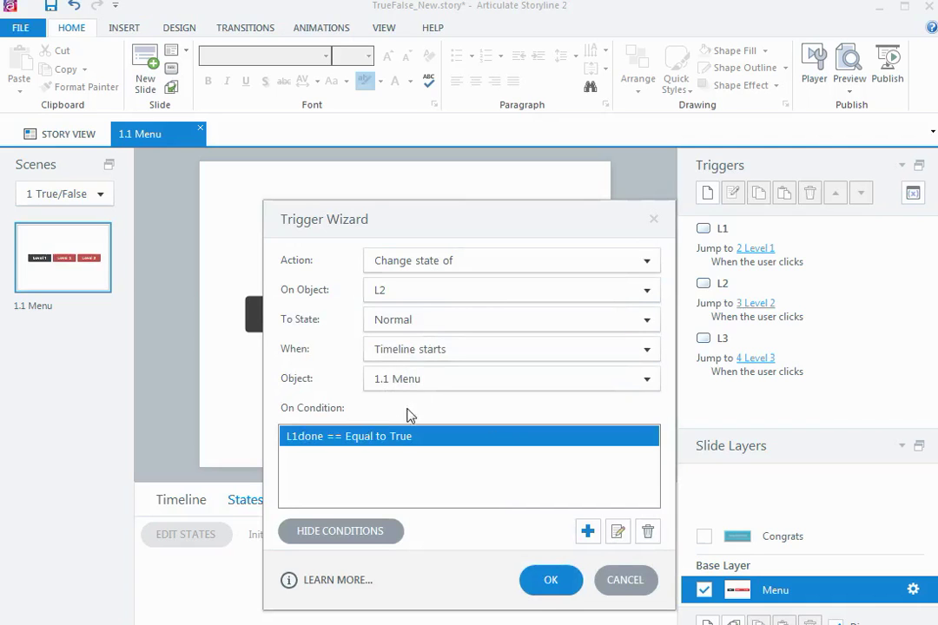
pyautogui.click(361, 462)
pyautogui.click(553, 580)
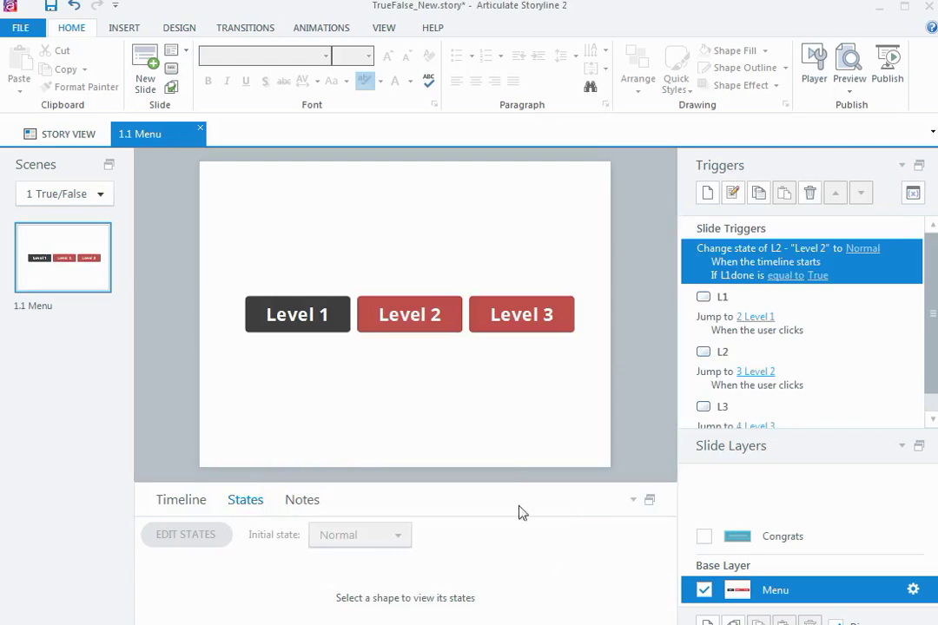
# Create another menu slide trigger that changes the state of L3 to Normal when the timeline starts
pyautogui.click(707, 195)
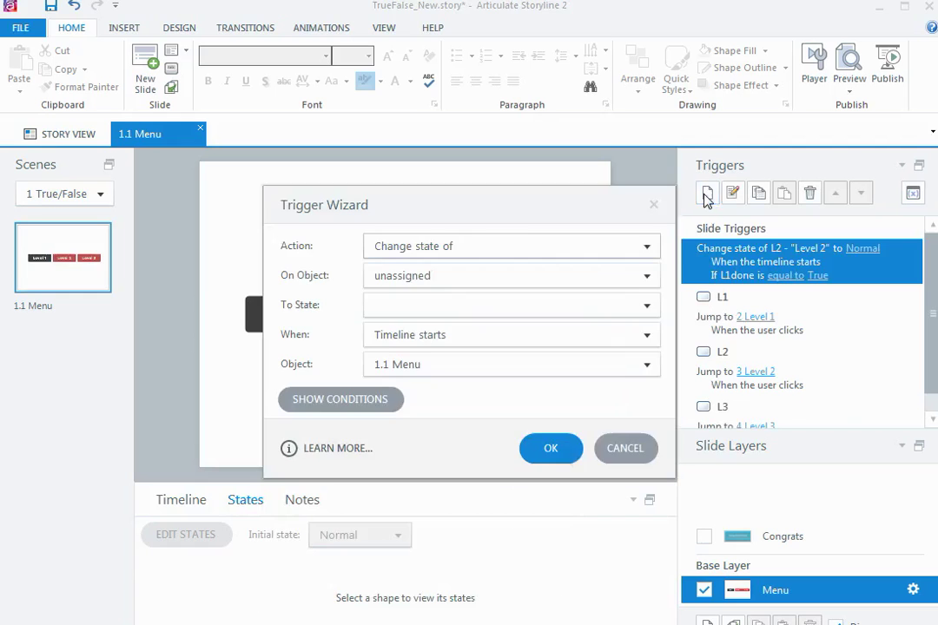
pyautogui.click(456, 250)
pyautogui.click(434, 210)
pyautogui.click(439, 277)
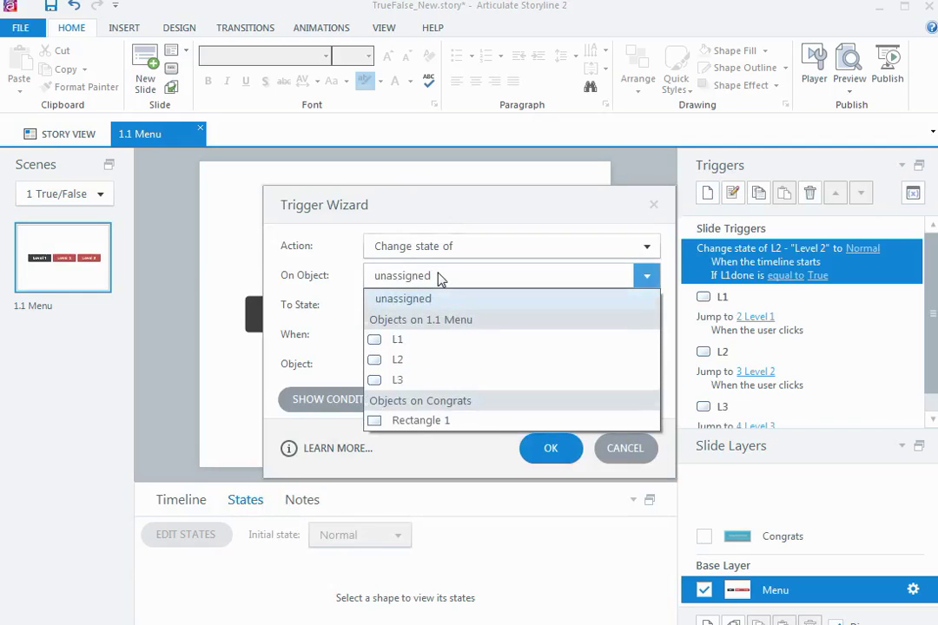
pyautogui.click(425, 382)
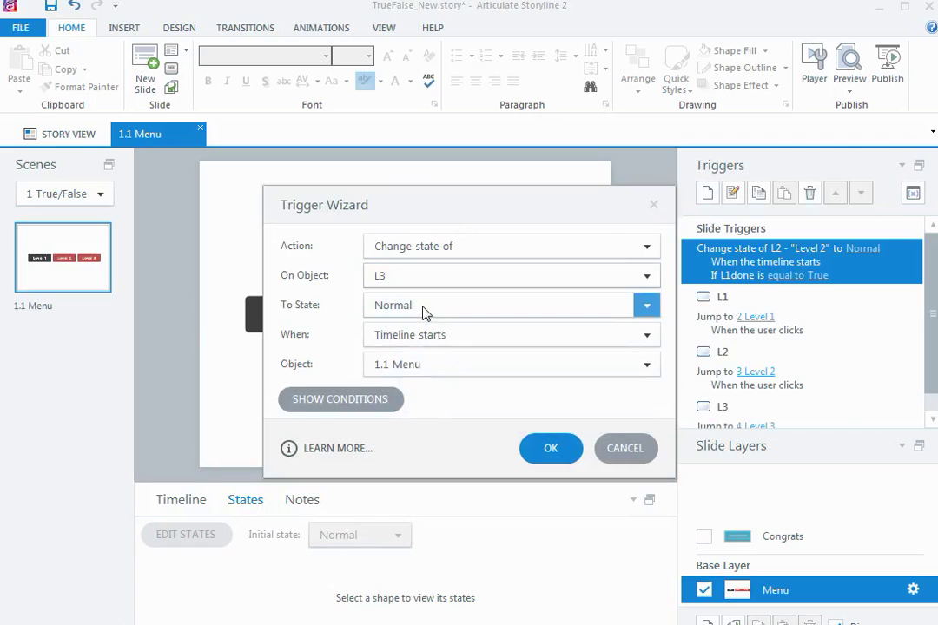
# Add the condition L2done equal to True to the L3 state trigger and save the trigger
pyautogui.click(379, 399)
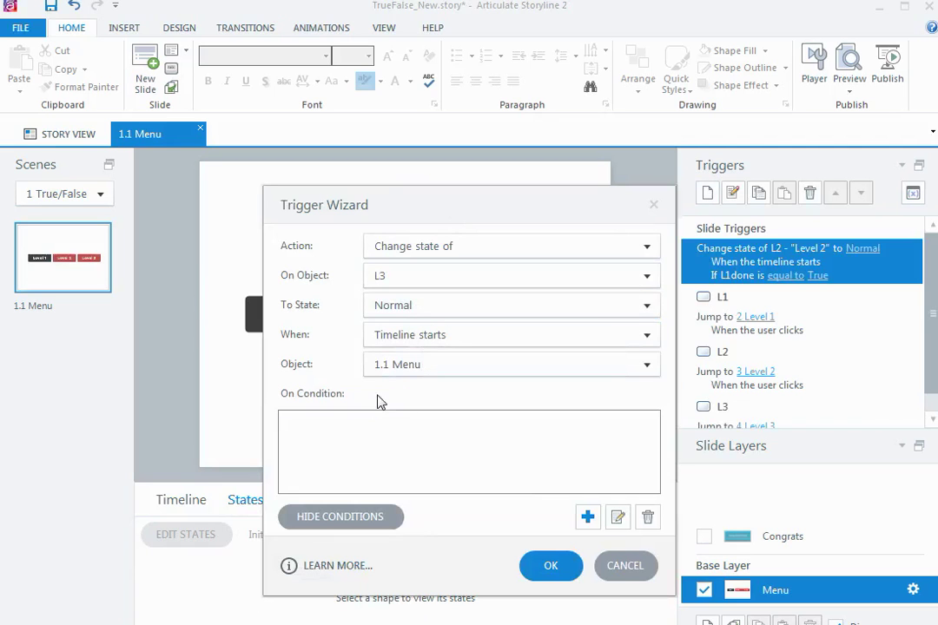
pyautogui.click(589, 516)
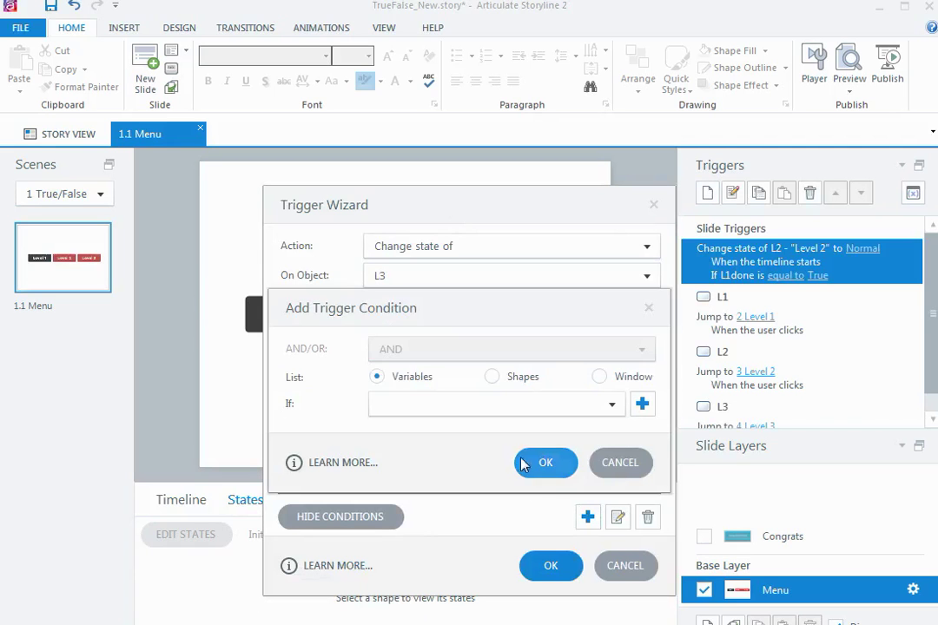
pyautogui.click(444, 410)
pyautogui.click(427, 447)
pyautogui.click(405, 441)
pyautogui.click(408, 462)
pyautogui.click(403, 505)
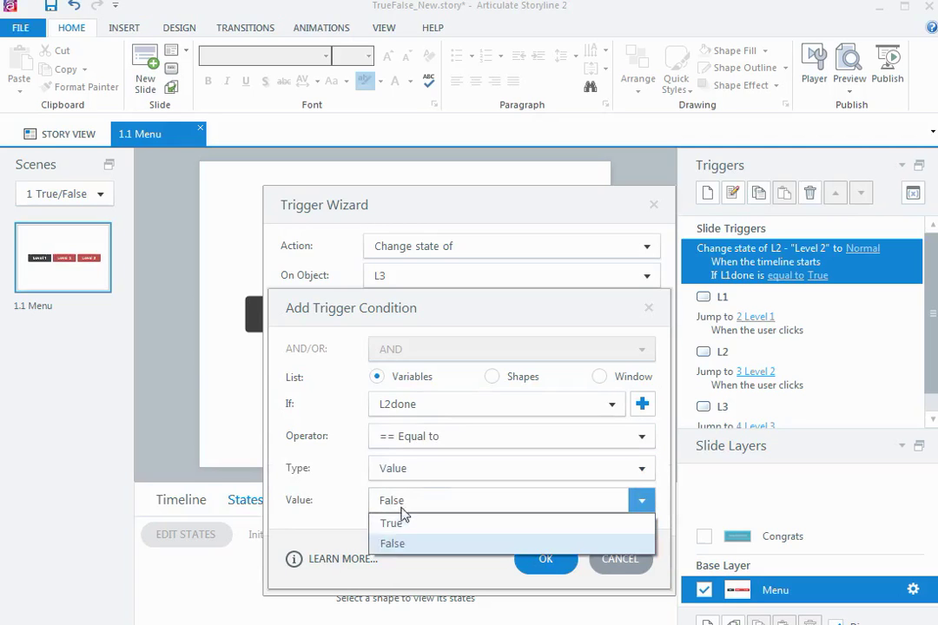
pyautogui.click(403, 527)
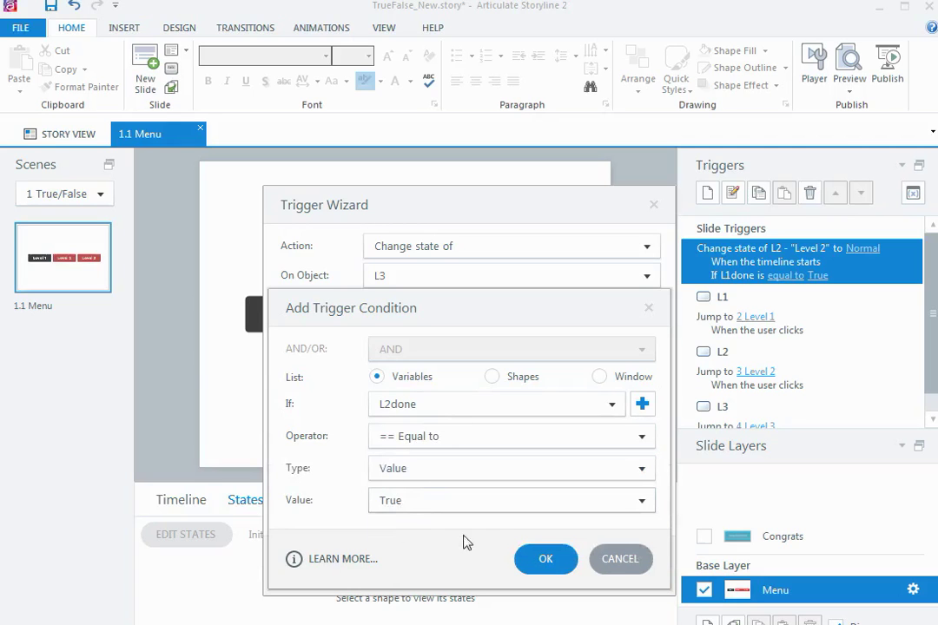
pyautogui.click(547, 562)
pyautogui.click(552, 566)
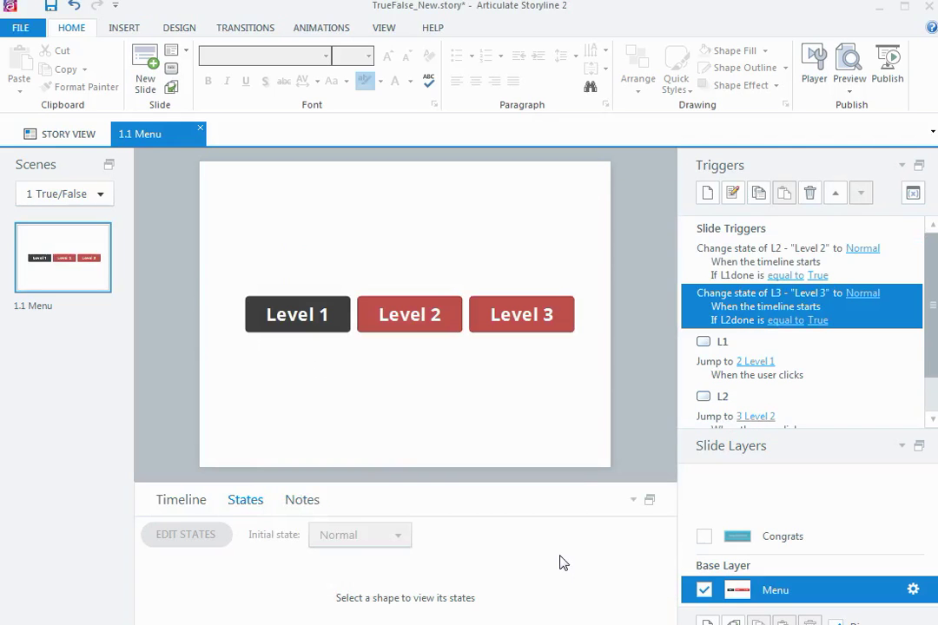
# Preview the entire project and go through all the Level 1 slides back to the menu
pyautogui.click(851, 92)
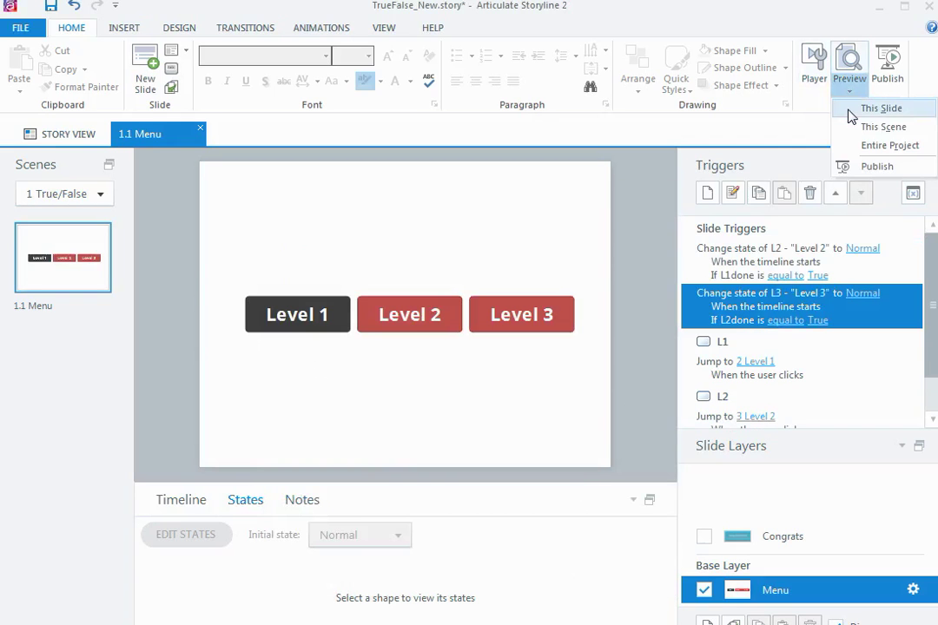
pyautogui.click(858, 145)
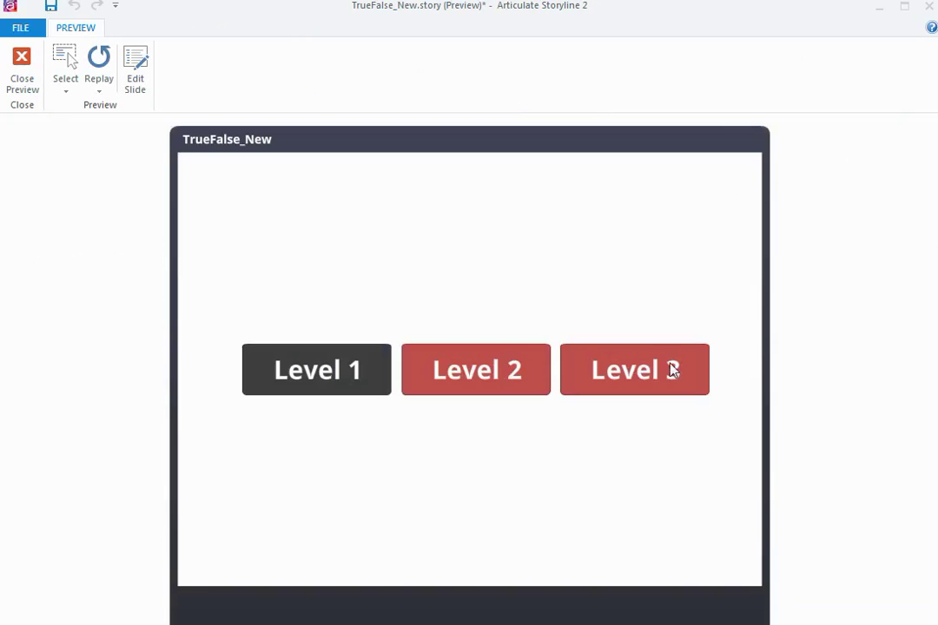
pyautogui.click(324, 380)
pyautogui.click(728, 613)
pyautogui.click(727, 613)
pyautogui.click(728, 613)
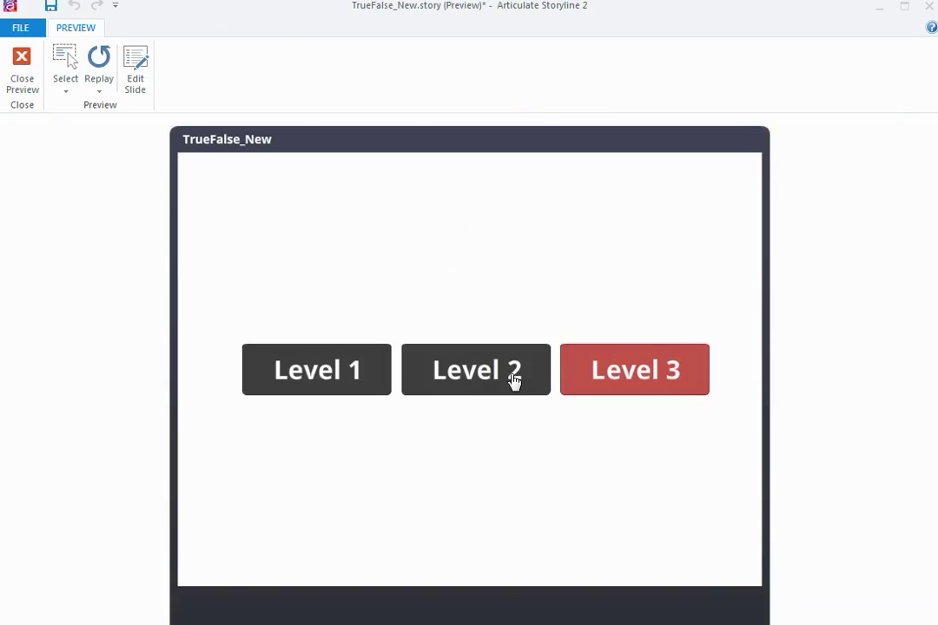
# In the preview, open Level 2 and go through its slides back to the menu
pyautogui.click(514, 379)
pyautogui.click(730, 613)
pyautogui.click(729, 614)
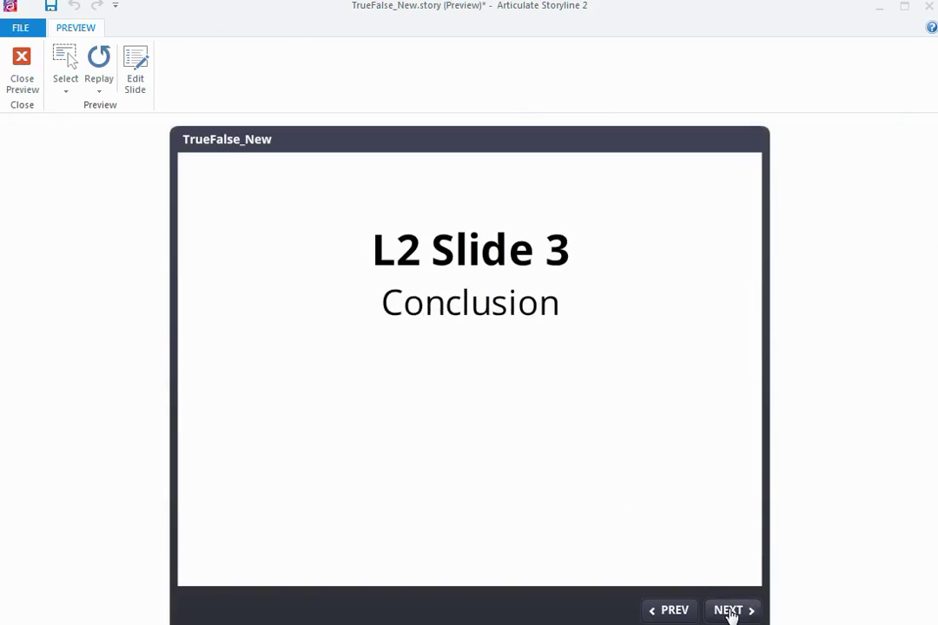
pyautogui.click(730, 613)
# Go through the Level 3 slides back to the menu, and close the preview
pyautogui.click(644, 373)
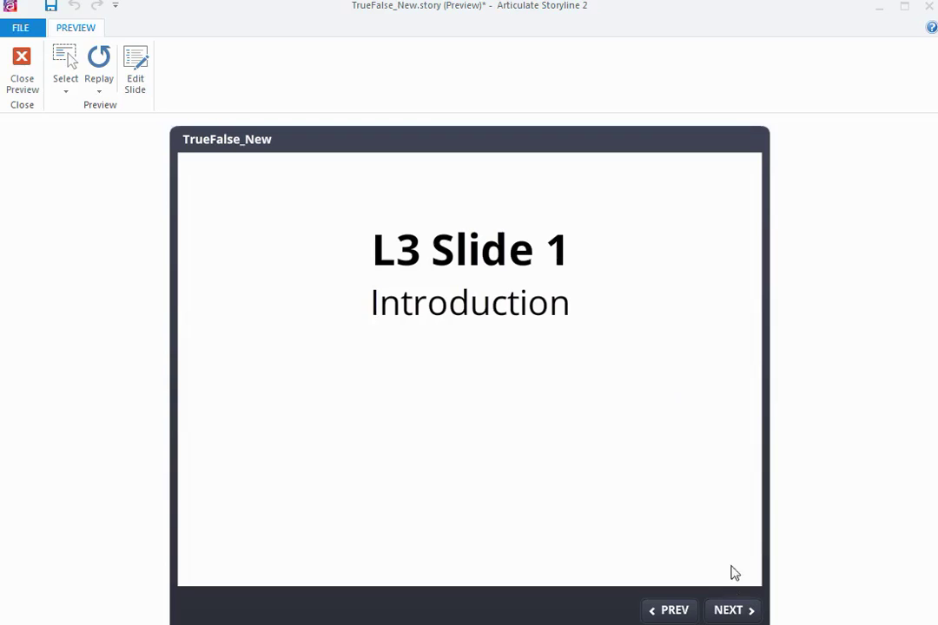
pyautogui.click(730, 613)
pyautogui.click(730, 613)
pyautogui.click(730, 613)
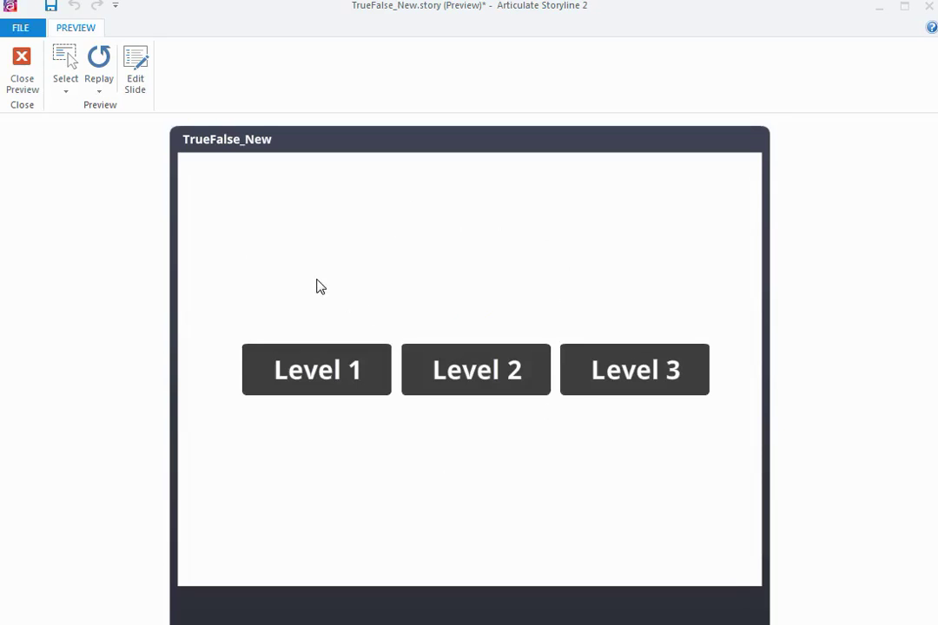
pyautogui.click(22, 61)
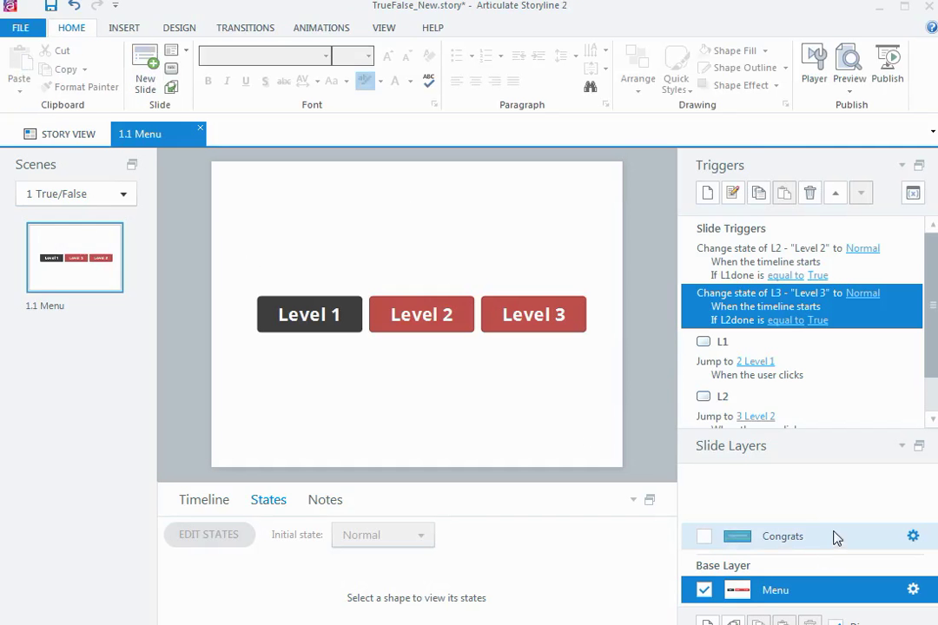
# Check the Congrats layer, then create a trigger on the Menu base layer that shows Congrats when the timeline starts
pyautogui.click(830, 543)
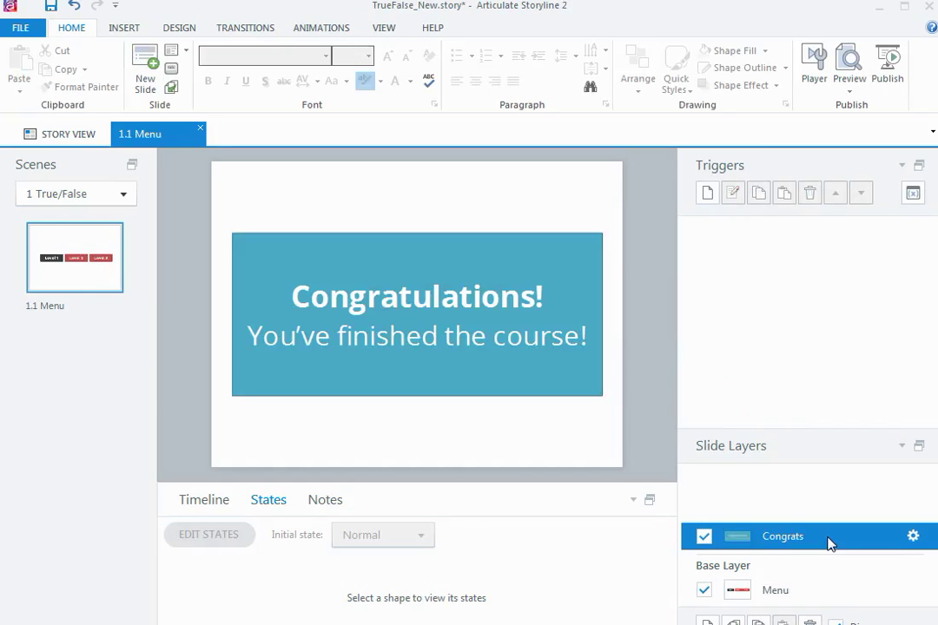
pyautogui.click(806, 595)
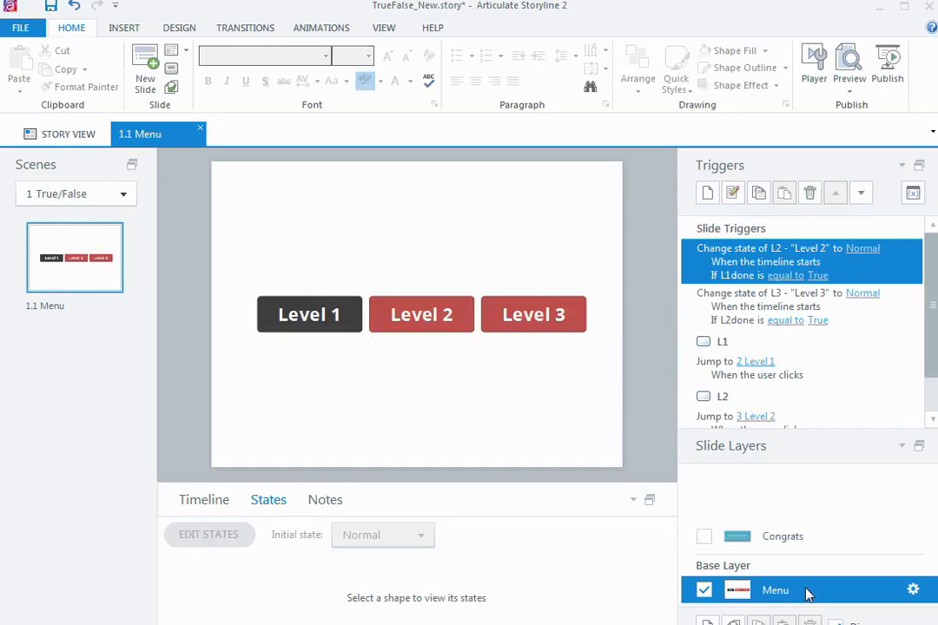
pyautogui.click(708, 193)
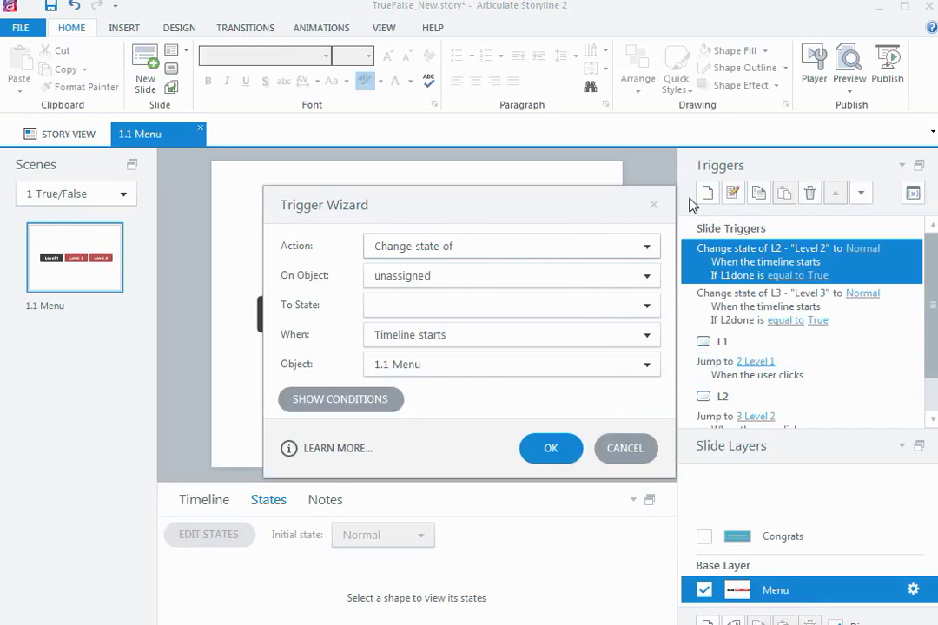
pyautogui.click(492, 255)
pyautogui.scroll(5, 471, 245)
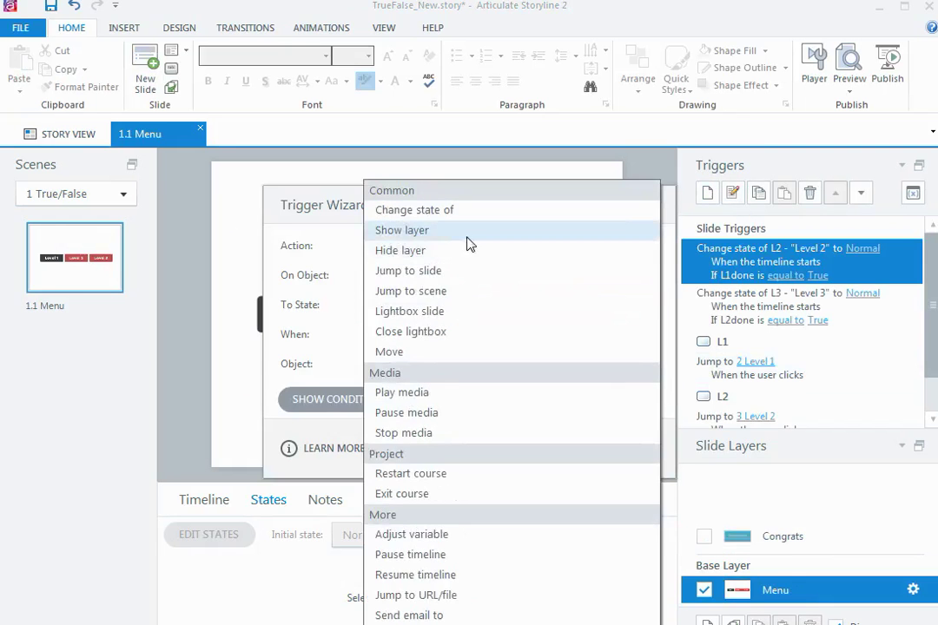
pyautogui.click(471, 246)
pyautogui.click(463, 276)
pyautogui.click(456, 320)
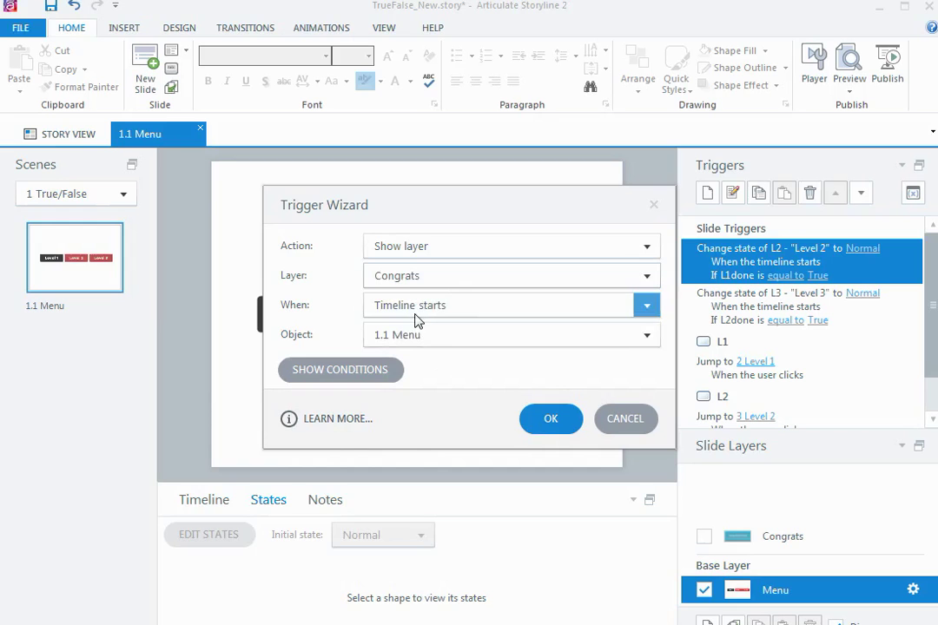
# Add a condition to the Congrats layer trigger requiring the variable L1done to be equal to True
pyautogui.click(368, 373)
pyautogui.click(588, 488)
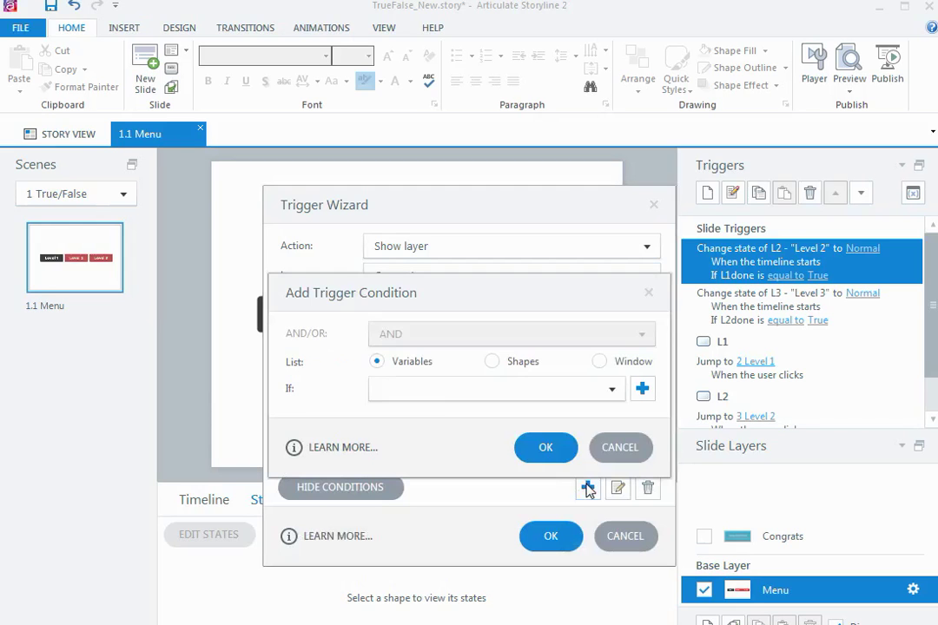
pyautogui.click(434, 393)
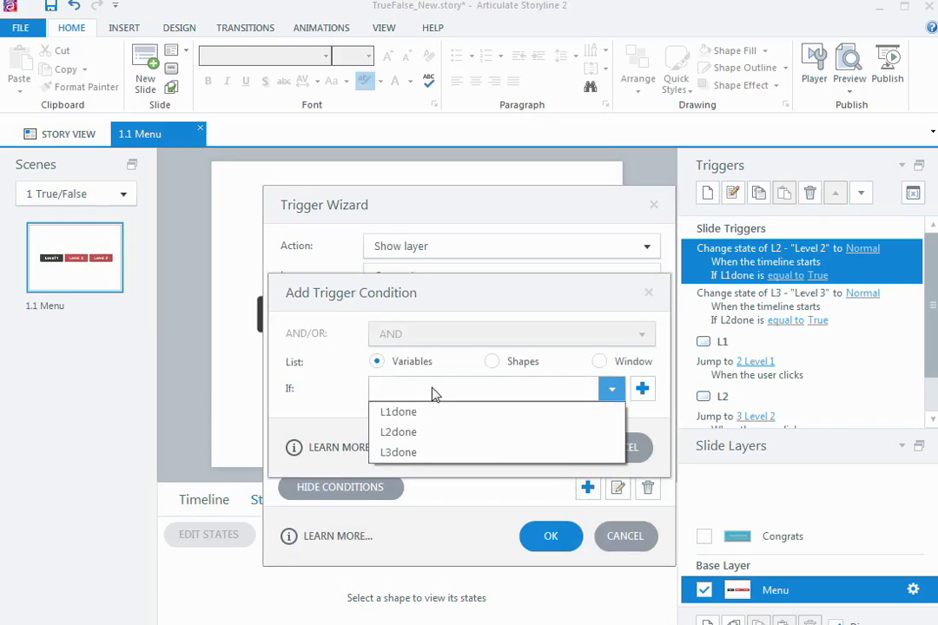
pyautogui.click(423, 417)
pyautogui.click(421, 419)
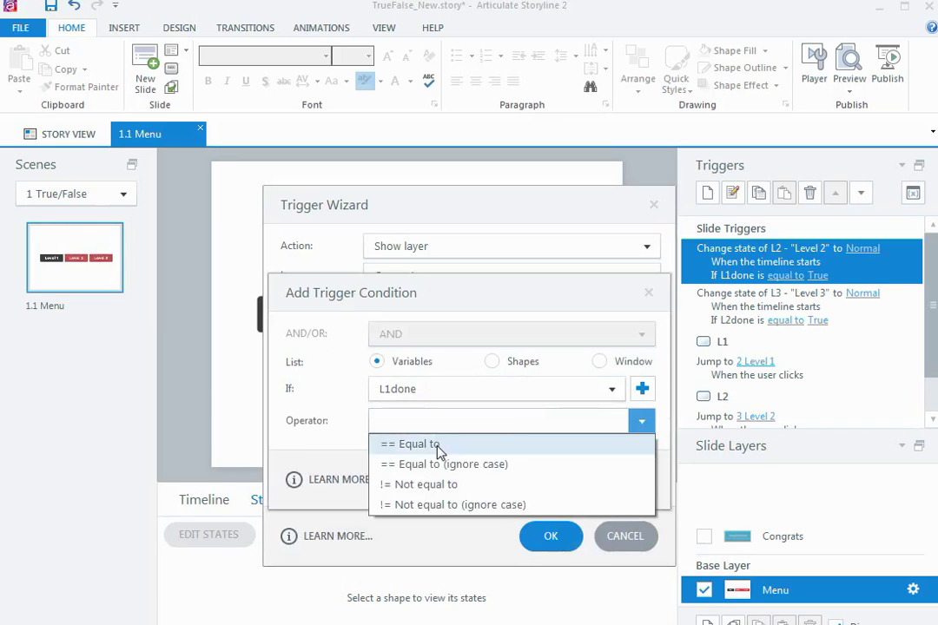
pyautogui.click(439, 447)
pyautogui.click(426, 493)
pyautogui.click(430, 508)
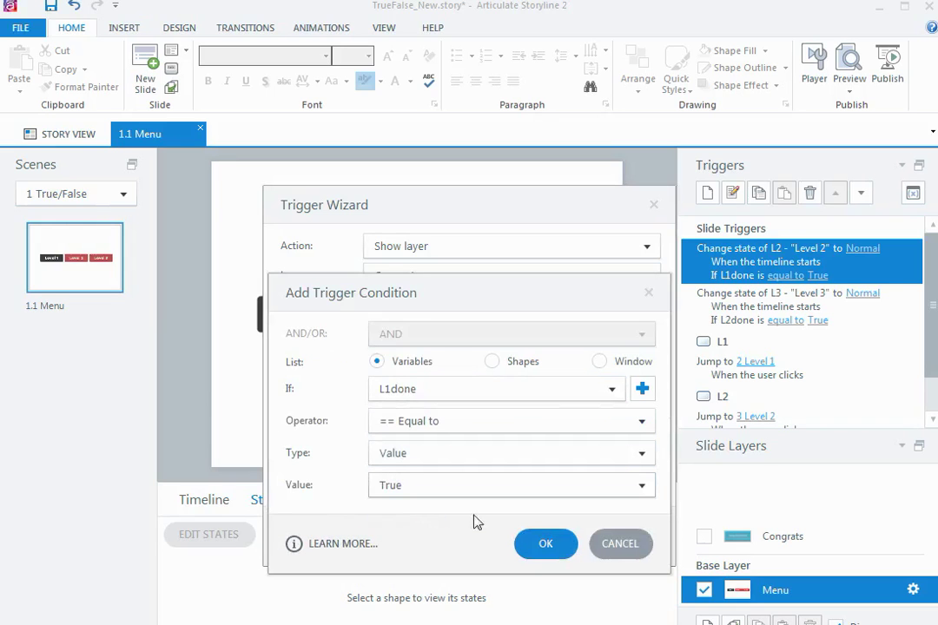
pyautogui.click(544, 544)
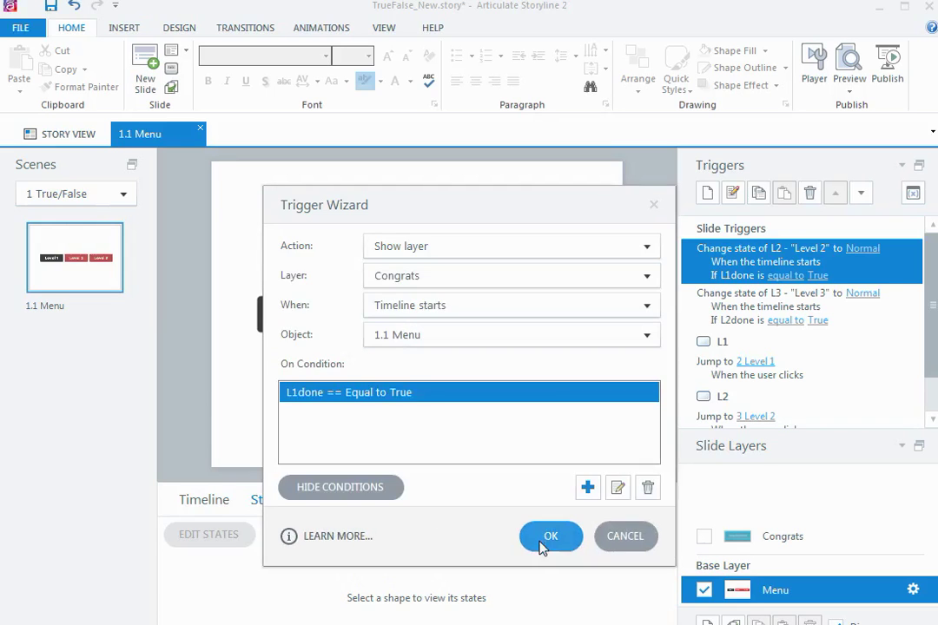
# Add an AND condition to the trigger requiring the variable L2done to be equal to True
pyautogui.click(588, 488)
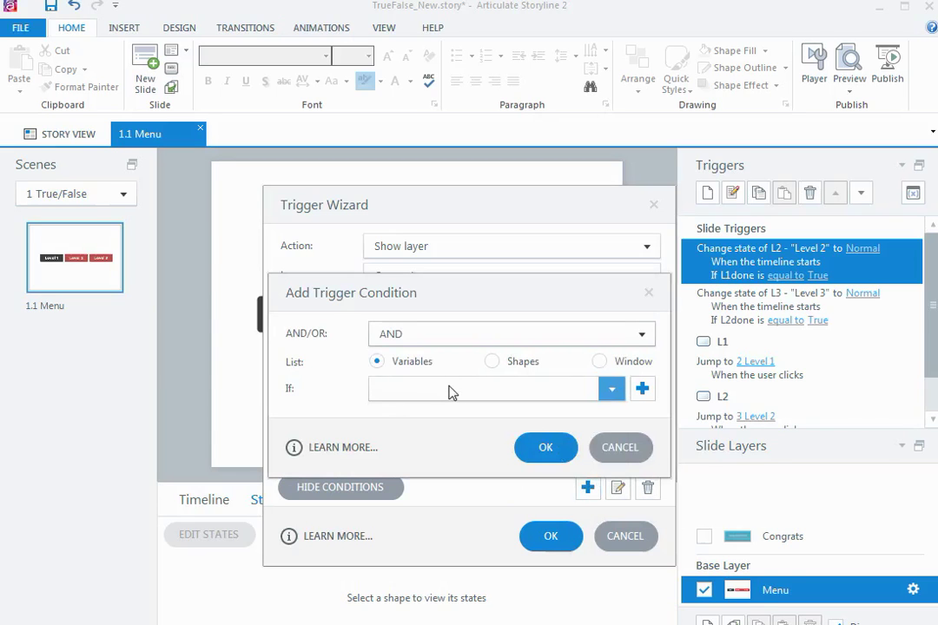
pyautogui.click(451, 393)
pyautogui.click(431, 435)
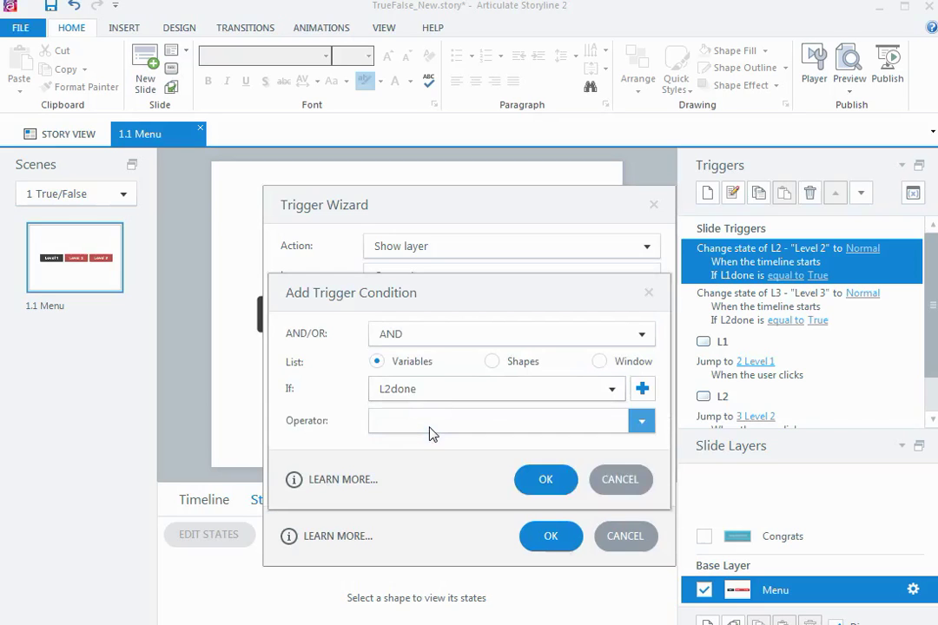
pyautogui.click(426, 424)
pyautogui.click(431, 444)
pyautogui.click(429, 484)
pyautogui.click(429, 506)
pyautogui.click(532, 543)
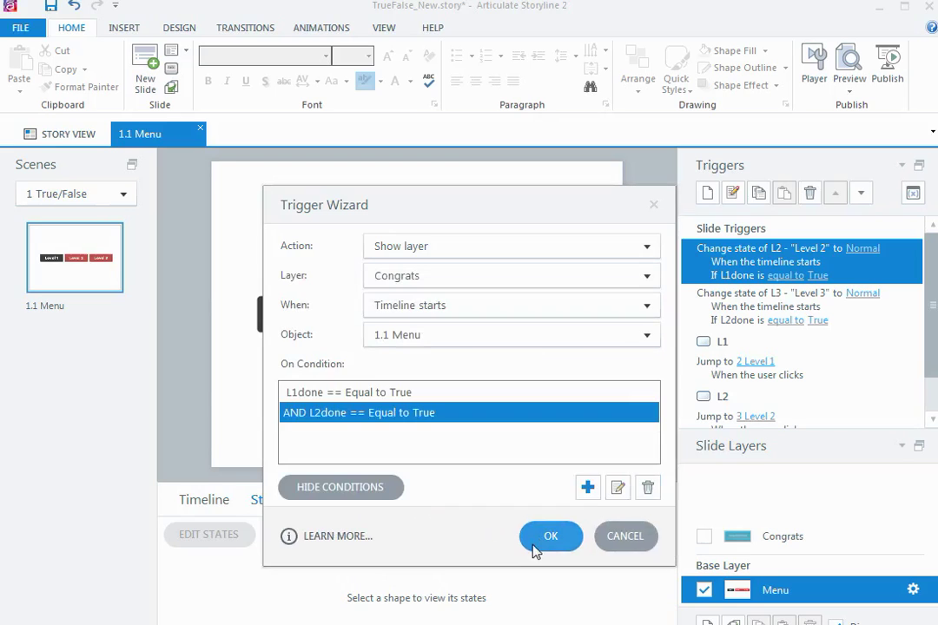
# Add an AND condition requiring L3done to be equal to True, and save the Congrats layer trigger
pyautogui.click(589, 490)
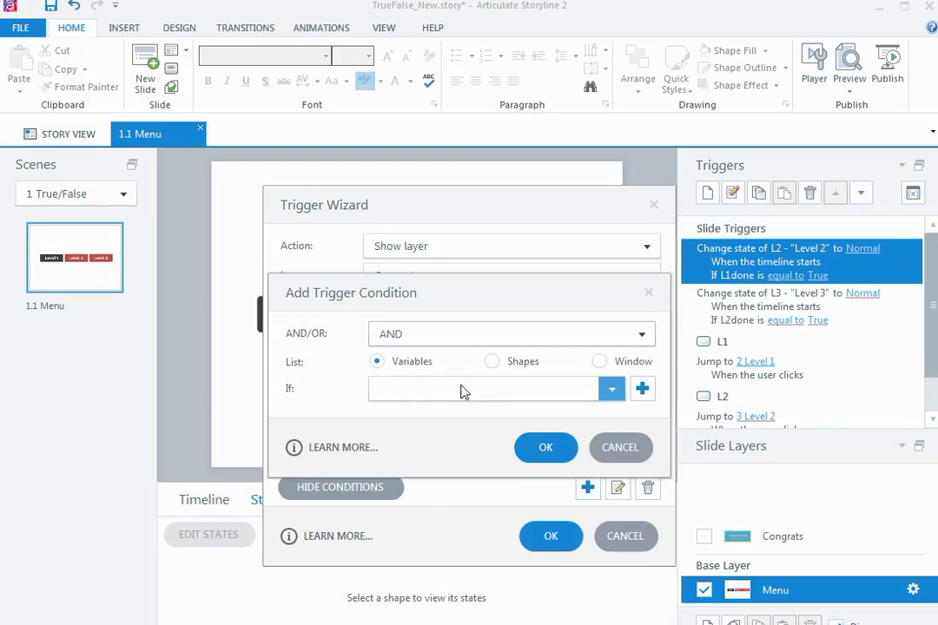
pyautogui.click(415, 392)
pyautogui.click(413, 448)
pyautogui.click(412, 429)
pyautogui.click(386, 444)
pyautogui.click(425, 488)
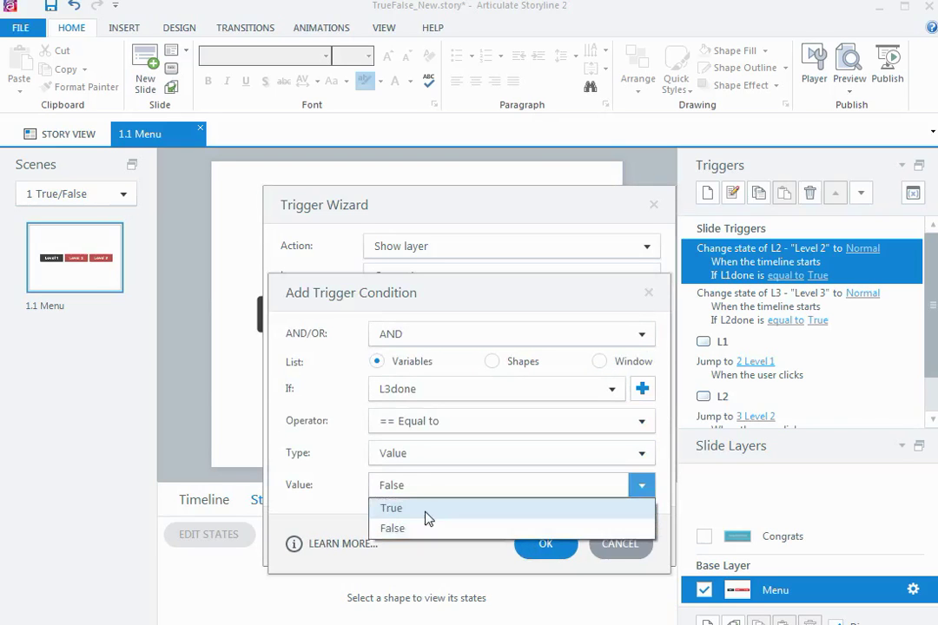
pyautogui.click(426, 507)
pyautogui.click(543, 543)
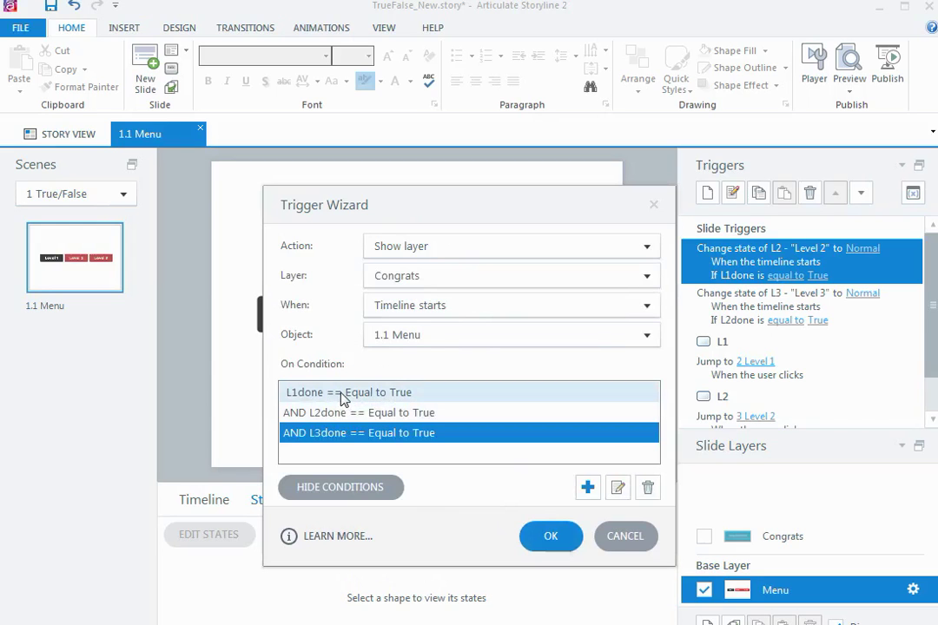
pyautogui.click(548, 538)
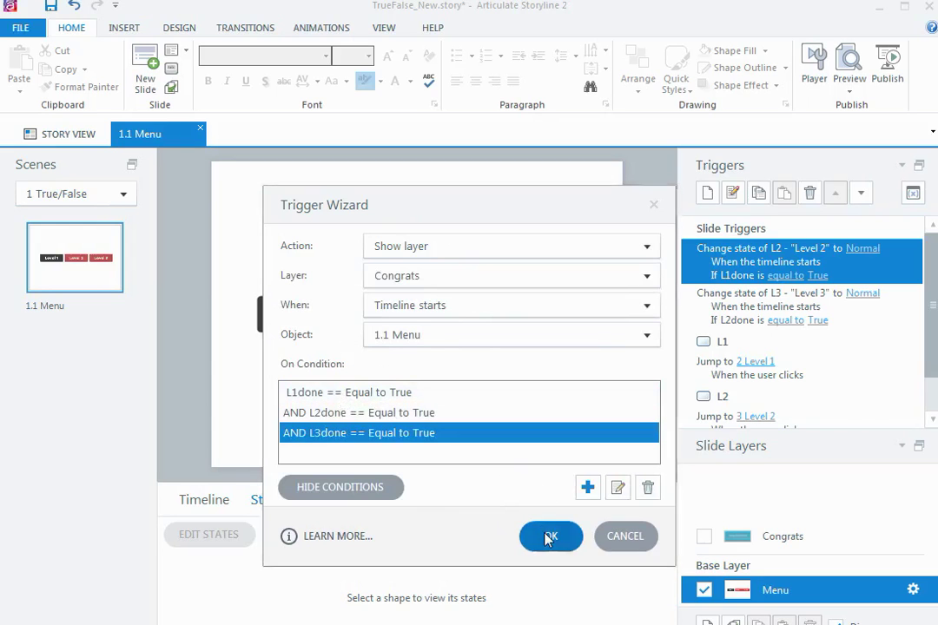
# Preview the entire project again and run through the Level 1 slides back to the menu
pyautogui.click(850, 92)
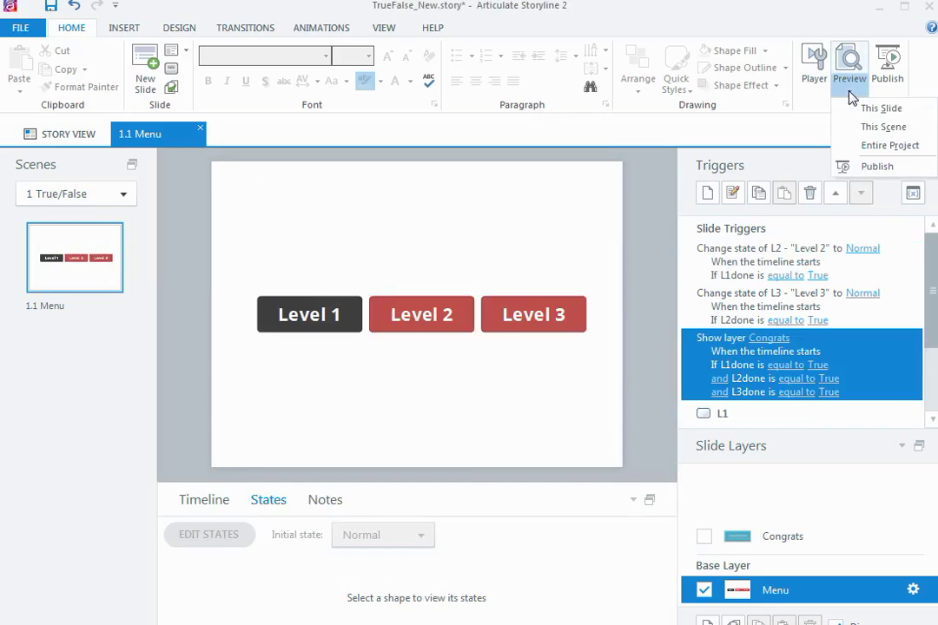
pyautogui.click(859, 145)
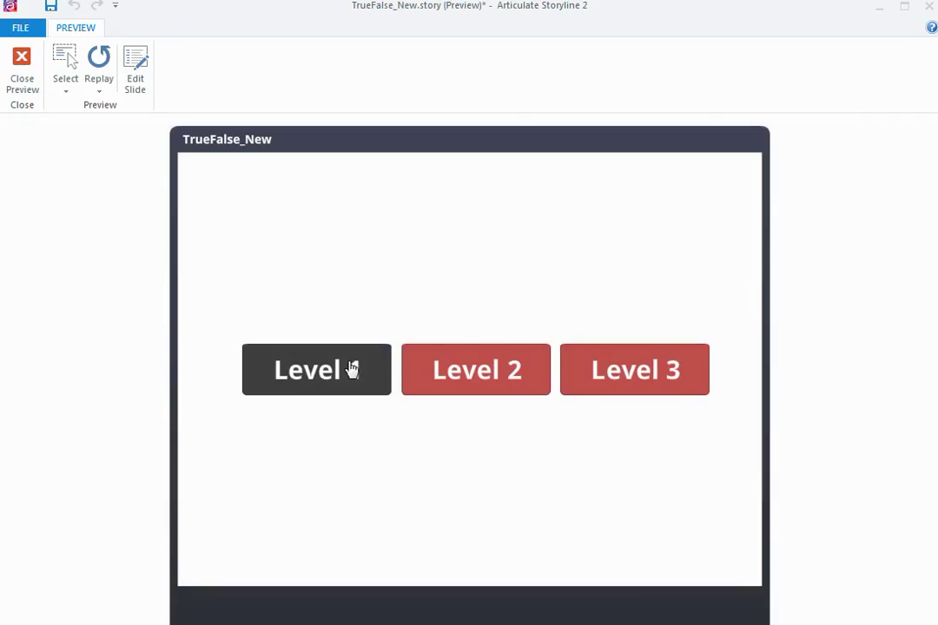
pyautogui.click(351, 370)
pyautogui.click(738, 615)
pyautogui.click(738, 615)
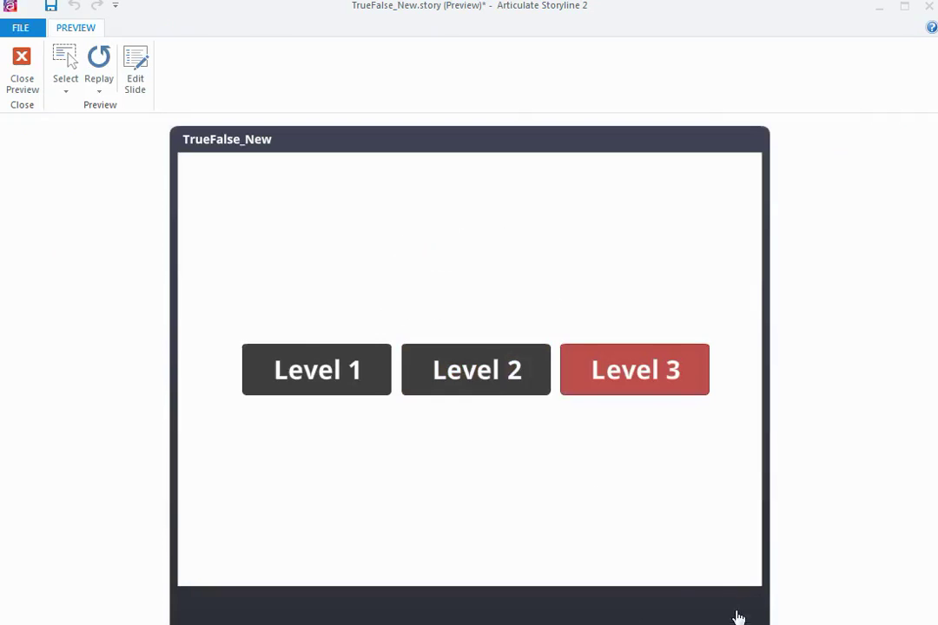
# Run through the Level 2 slides in the preview back to the menu, and open Level 3
pyautogui.click(532, 388)
pyautogui.click(737, 611)
pyautogui.click(738, 611)
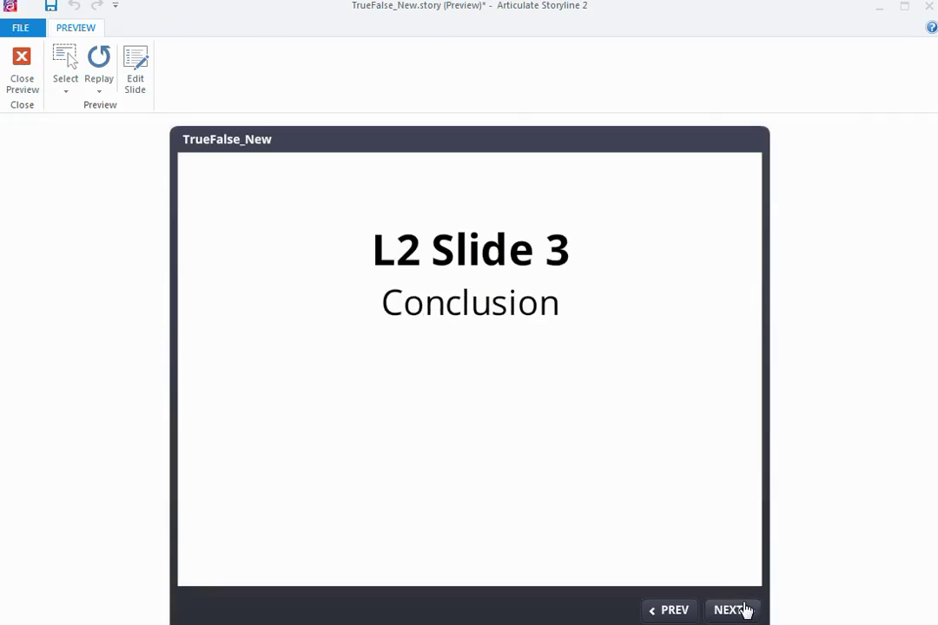
pyautogui.click(738, 610)
pyautogui.click(640, 379)
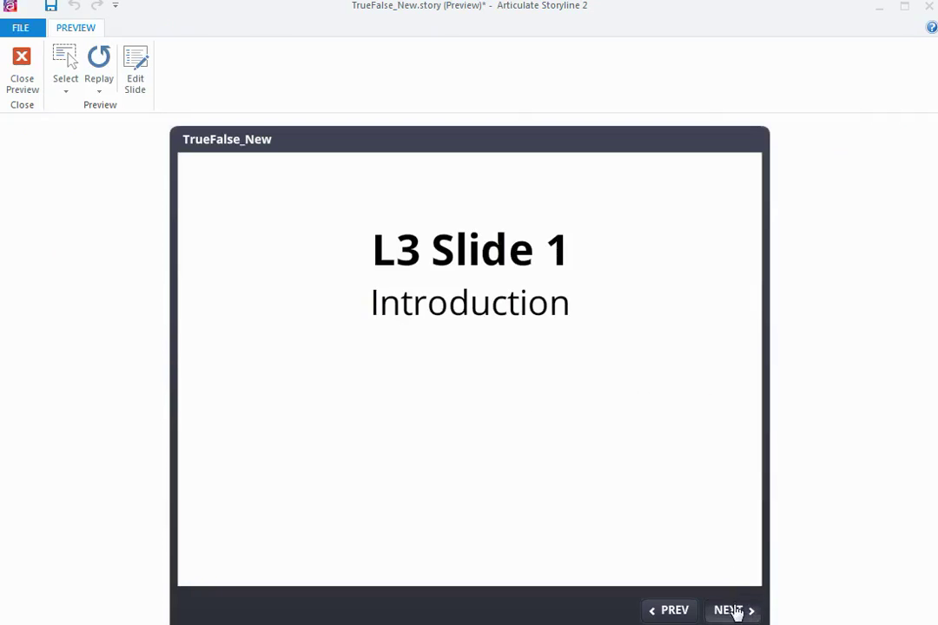